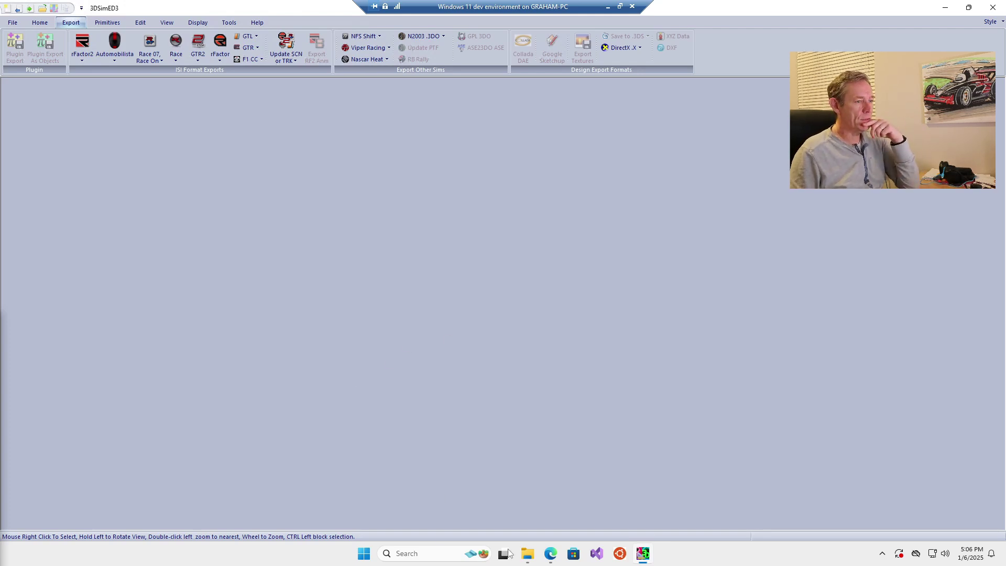
Switch to the File Explorer window showing the Forza Motorsport 7 cars folder and move it to the middle of the screen
{"action": "mouse_move", "coordinate": [528, 555]}
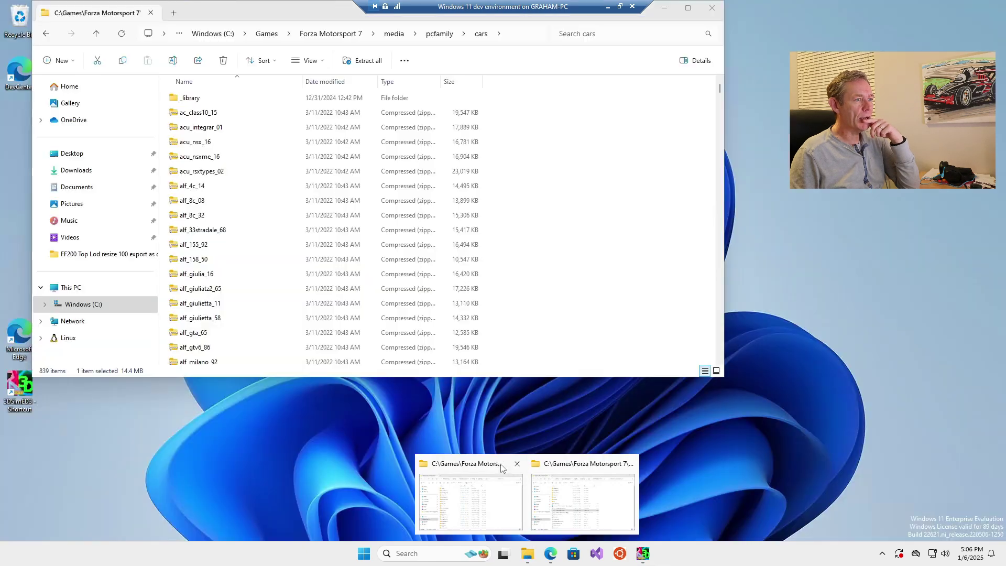
{"action": "left_click", "coordinate": [501, 467]}
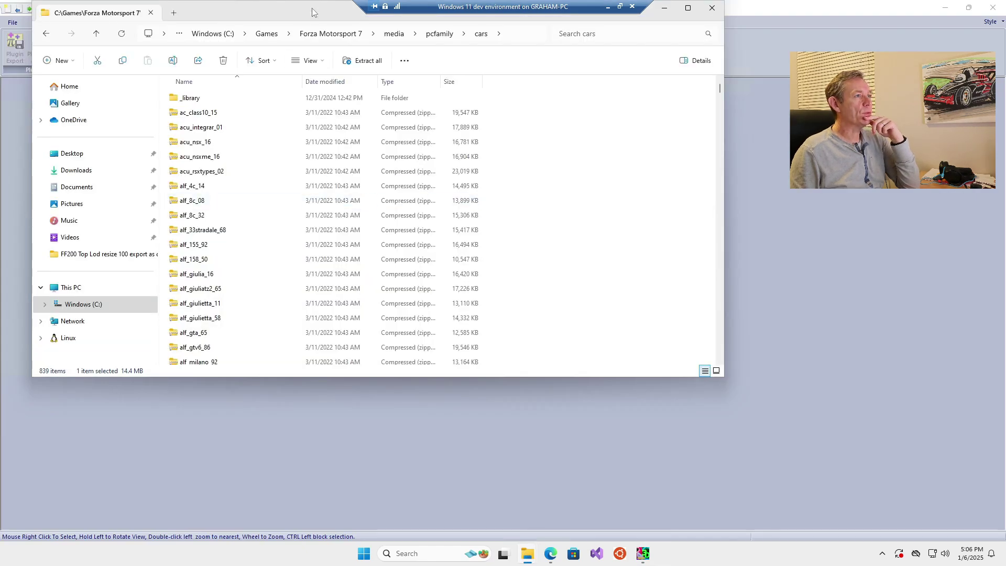
{"action": "left_click_drag", "start_coordinate": [313, 8], "coordinate": [360, 107]}
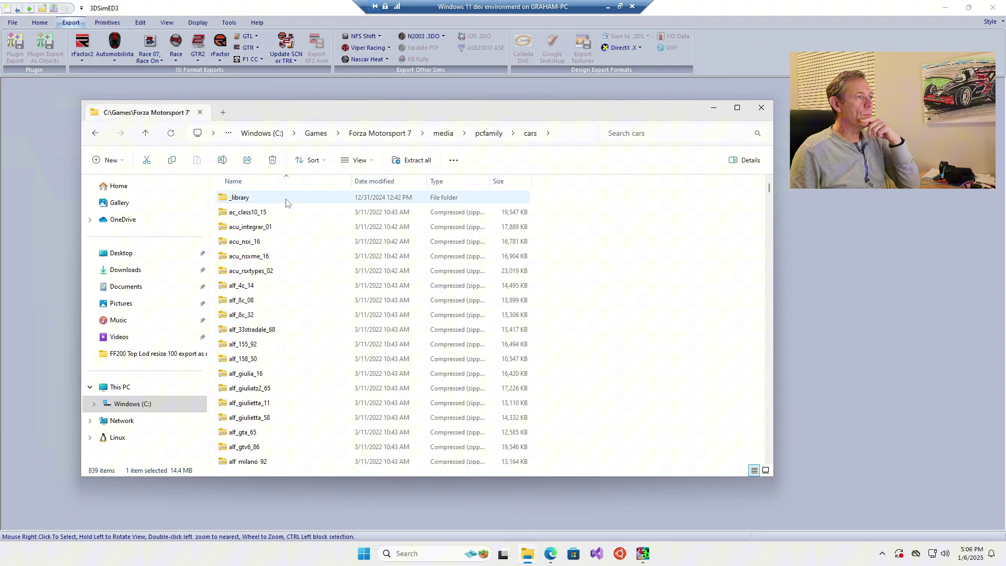
Find the for_formulaford_13 archive in the cars folder, open it and select FOR_FormulaFord_13.carbin
{"action": "left_click", "coordinate": [261, 257]}
{"action": "key", "text": "Down"}
{"action": "key", "text": "Down"}
{"action": "key", "text": "Down"}
{"action": "key", "text": "Down"}
{"action": "key", "text": "Down"}
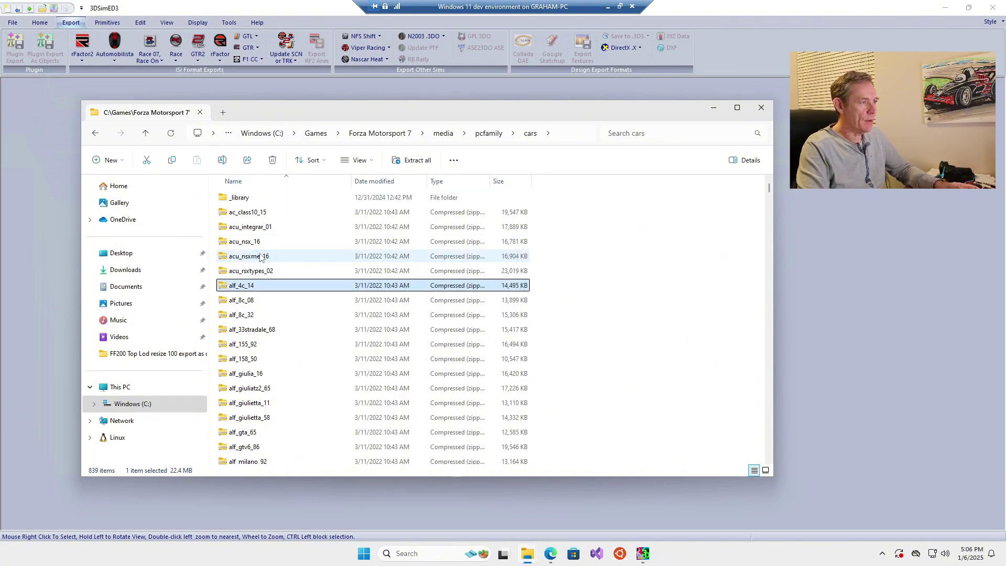
{"action": "key", "text": "Down"}
{"action": "key", "text": "Down"}
{"action": "key", "text": "Down"}
{"action": "key", "text": "Down"}
{"action": "key", "text": "Down"}
{"action": "key", "text": "Down"}
{"action": "key", "text": "Down"}
{"action": "key", "text": "Down"}
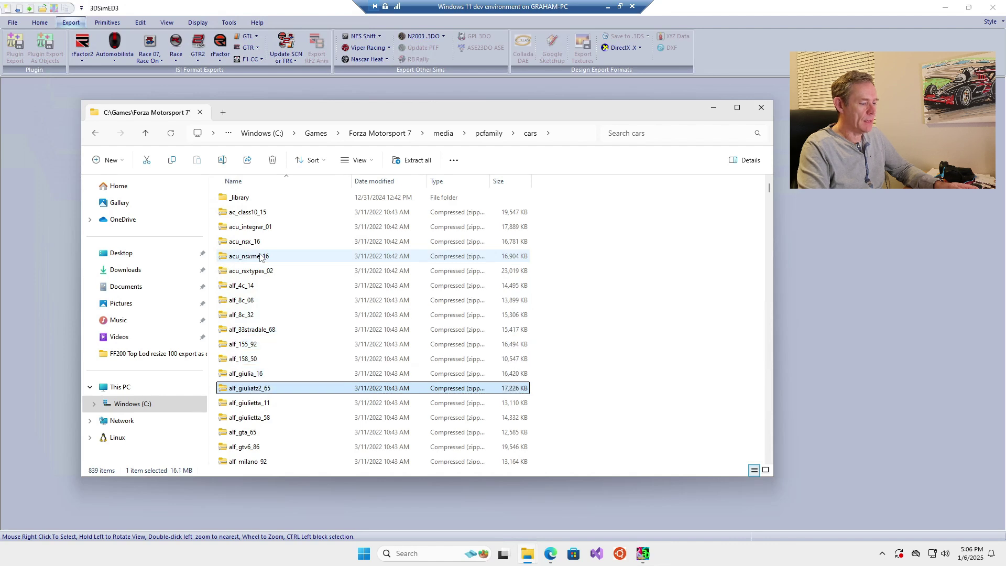
{"action": "key", "text": "Page_Down"}
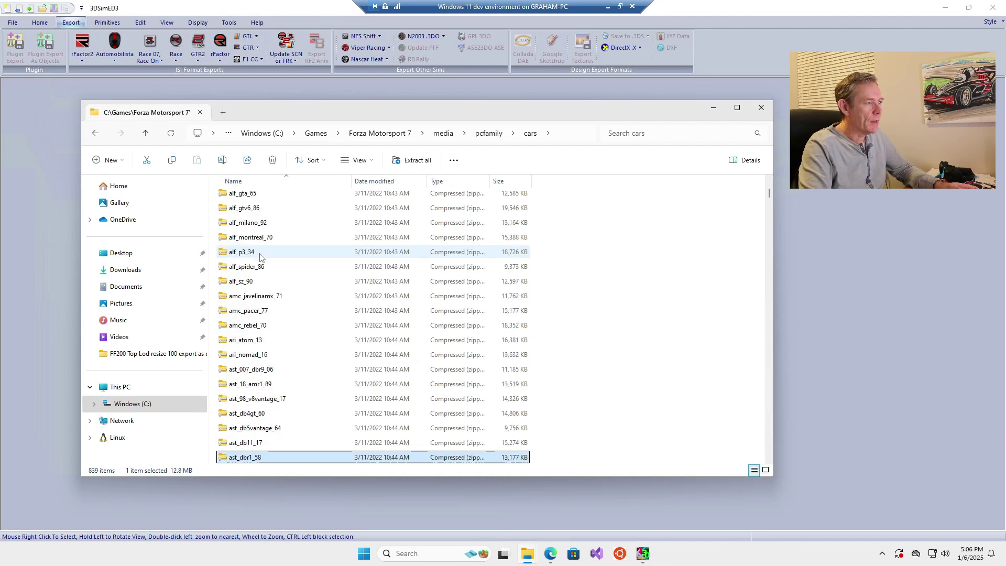
{"action": "key", "text": "Page_Down"}
{"action": "key", "text": "Page_Down"}
{"action": "key", "text": "Page_Down"}
{"action": "key", "text": "Page_Down"}
{"action": "key", "text": "Page_Down"}
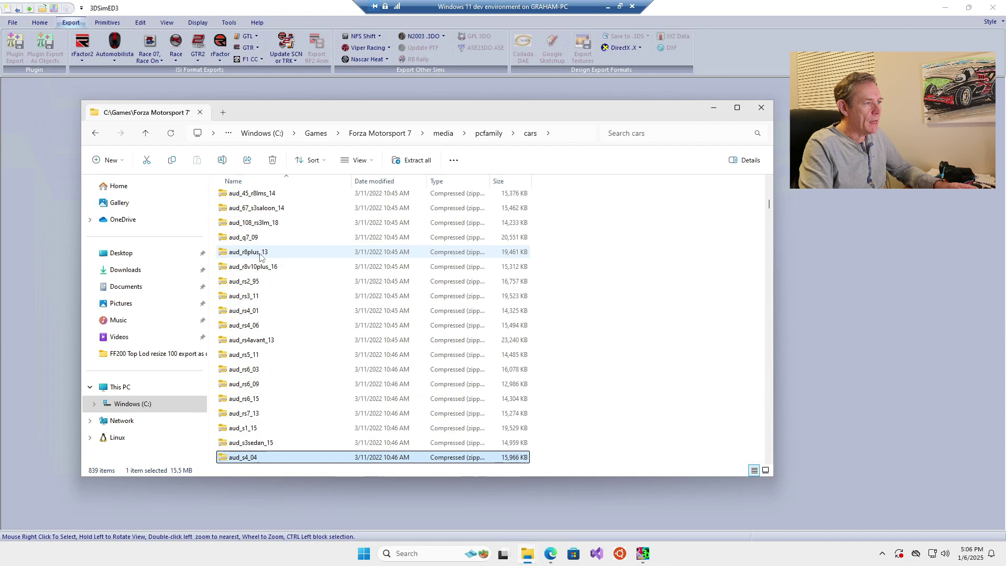
{"action": "key", "text": "Page_Down"}
{"action": "key", "text": "Page_Down"}
{"action": "key", "text": "Page_Down"}
{"action": "key", "text": "Page_Down"}
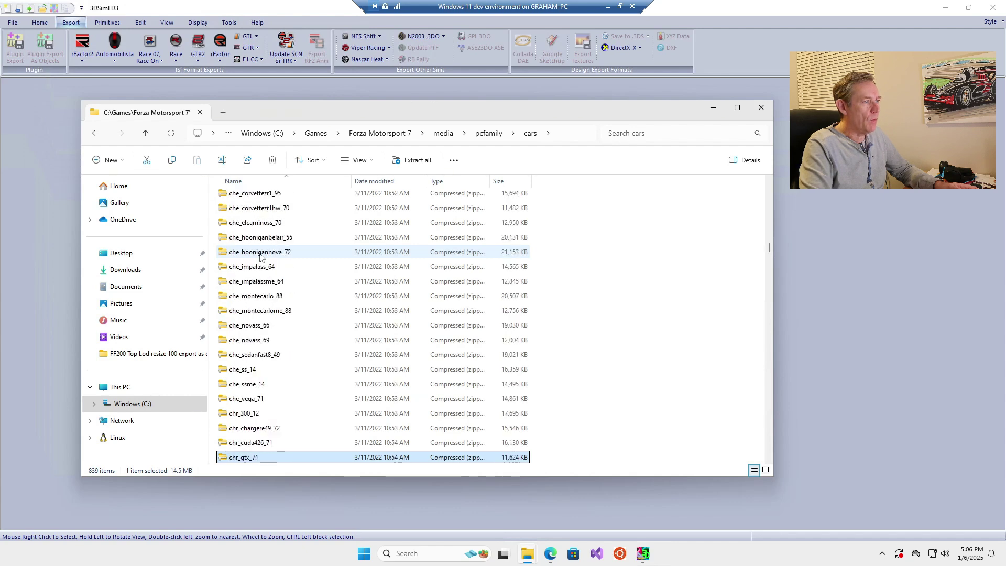
{"action": "key", "text": "Page_Down"}
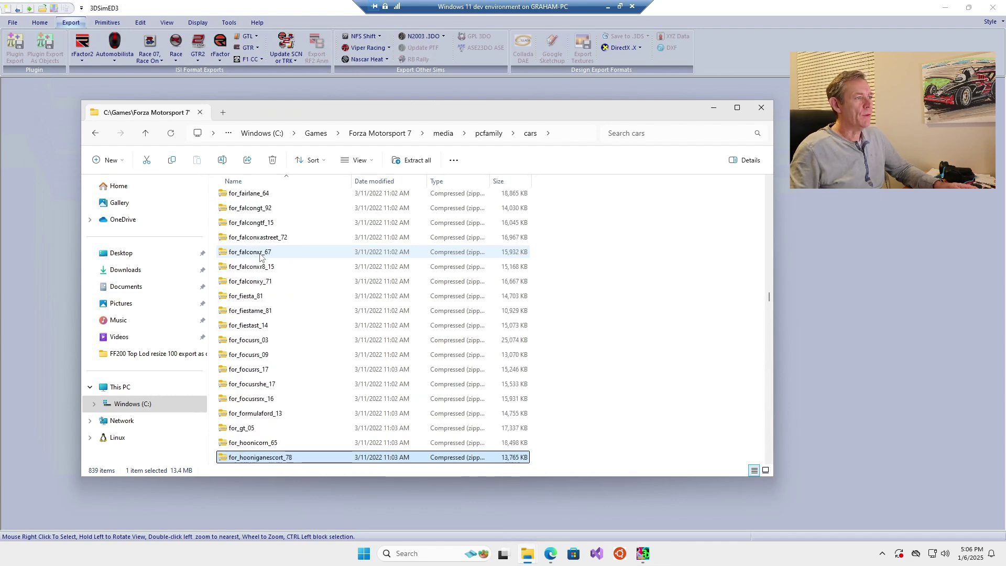
{"action": "left_click", "coordinate": [276, 418]}
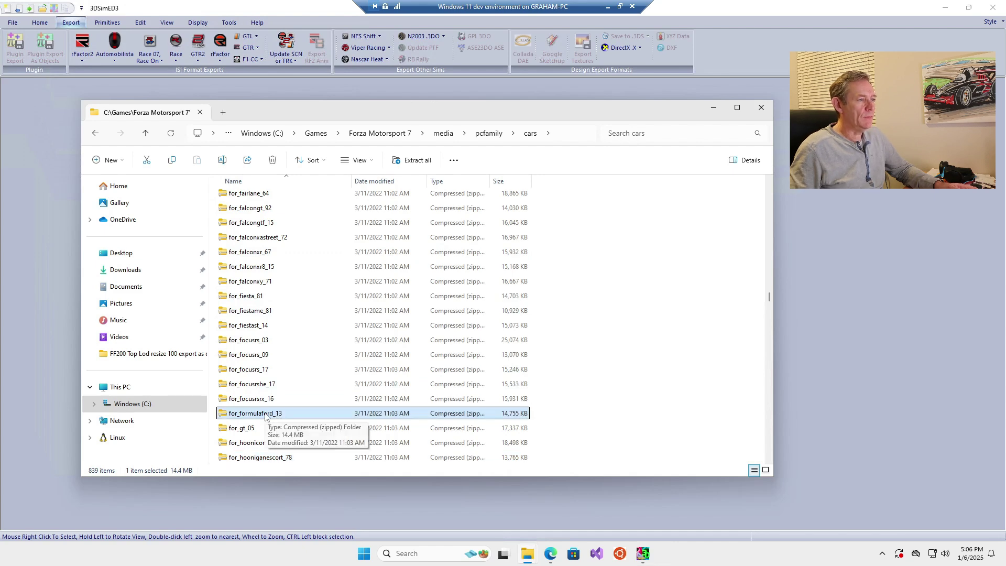
{"action": "double_click", "coordinate": [266, 414]}
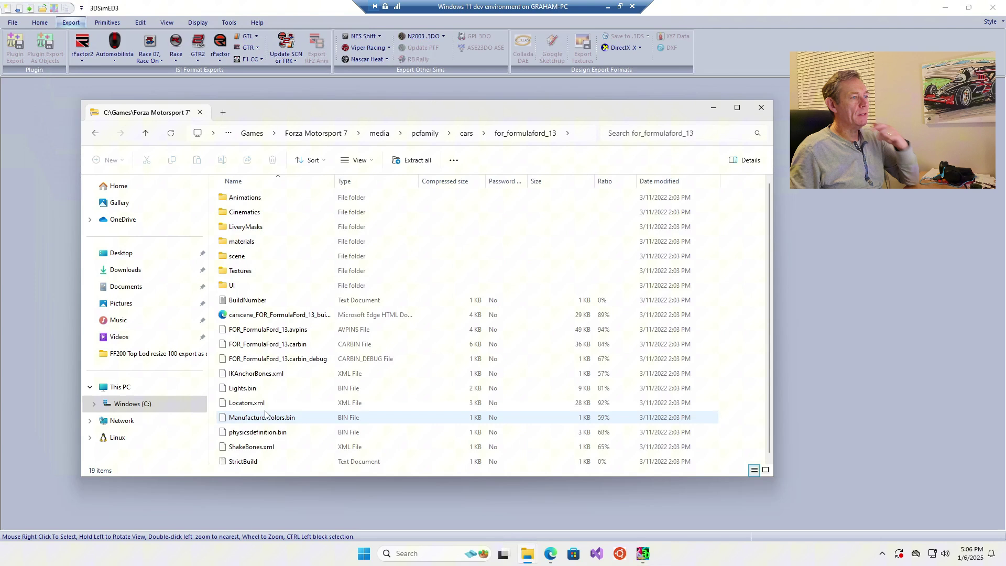
{"action": "left_click", "coordinate": [253, 346]}
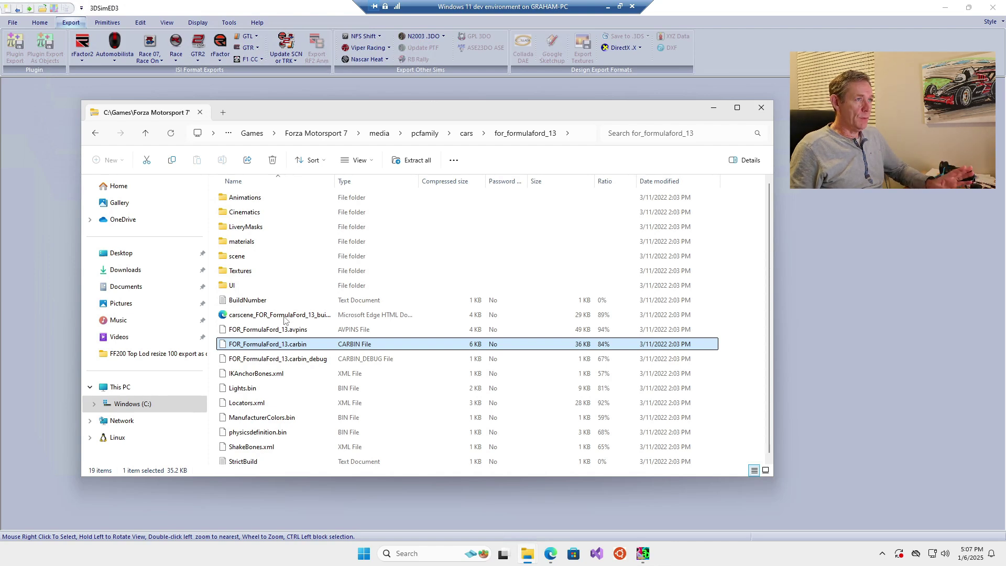
Switch to 3DSimED3 and import FOR_FormulaFord_13.carbin from the extracted for_formulaford_13 folder with Only Top LOD (Lod0)
{"action": "key", "text": "alt+Tab"}
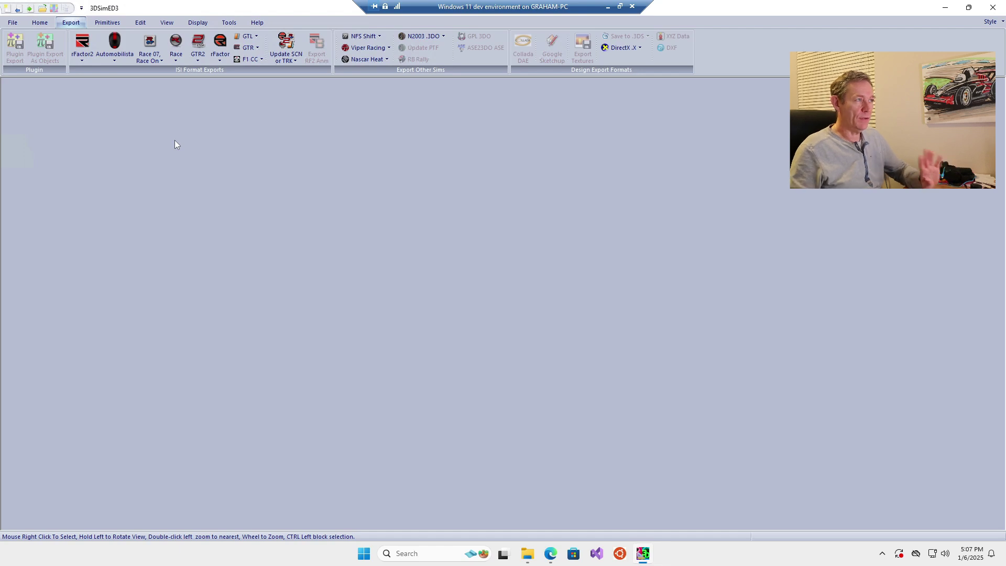
{"action": "left_click", "coordinate": [41, 23]}
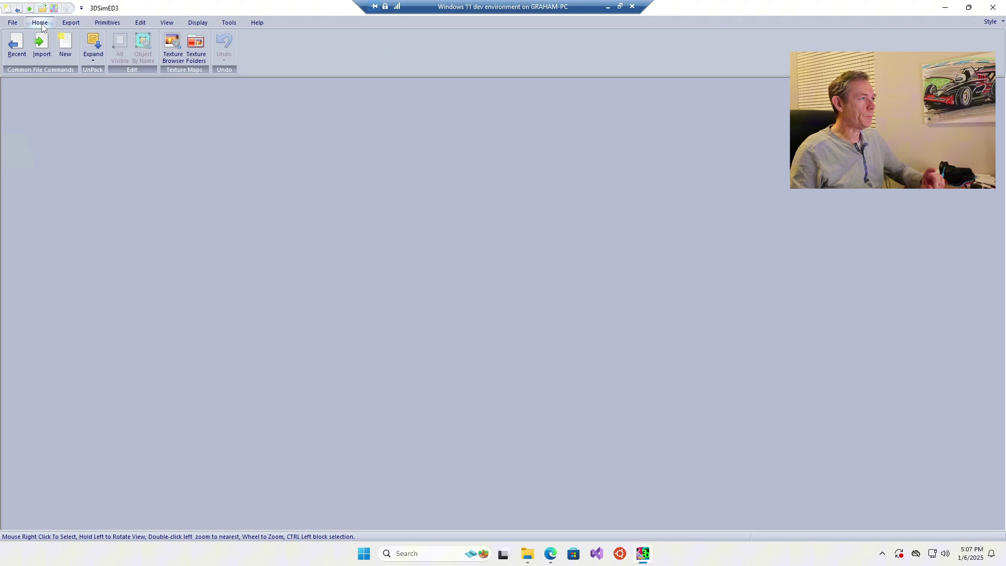
{"action": "left_click", "coordinate": [42, 45]}
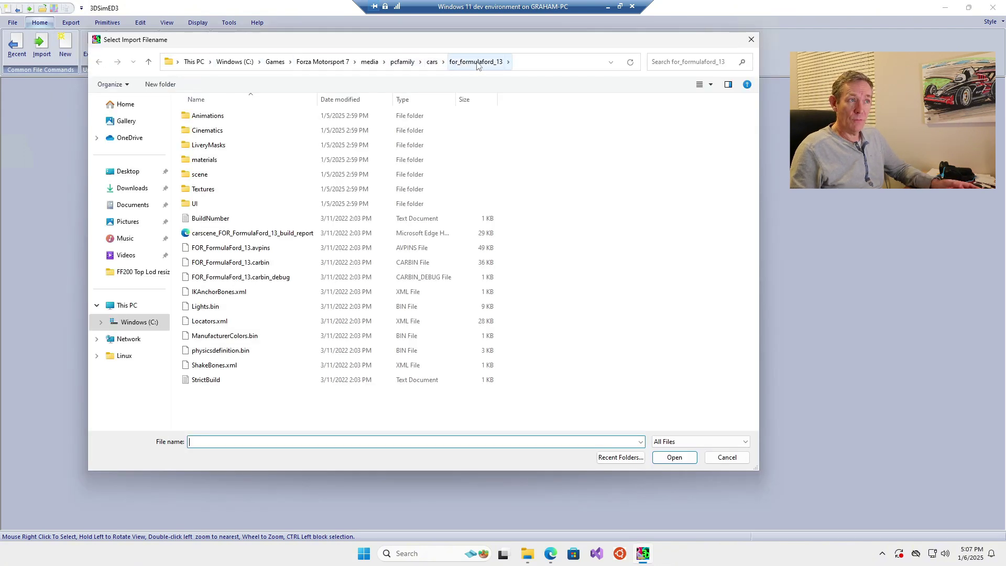
{"action": "left_click", "coordinate": [228, 264]}
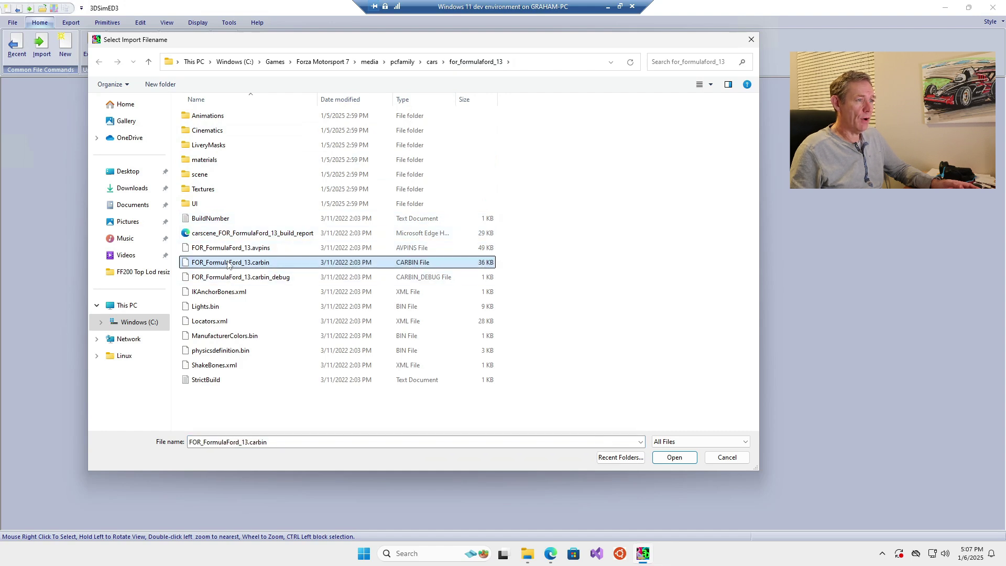
{"action": "left_click", "coordinate": [667, 461]}
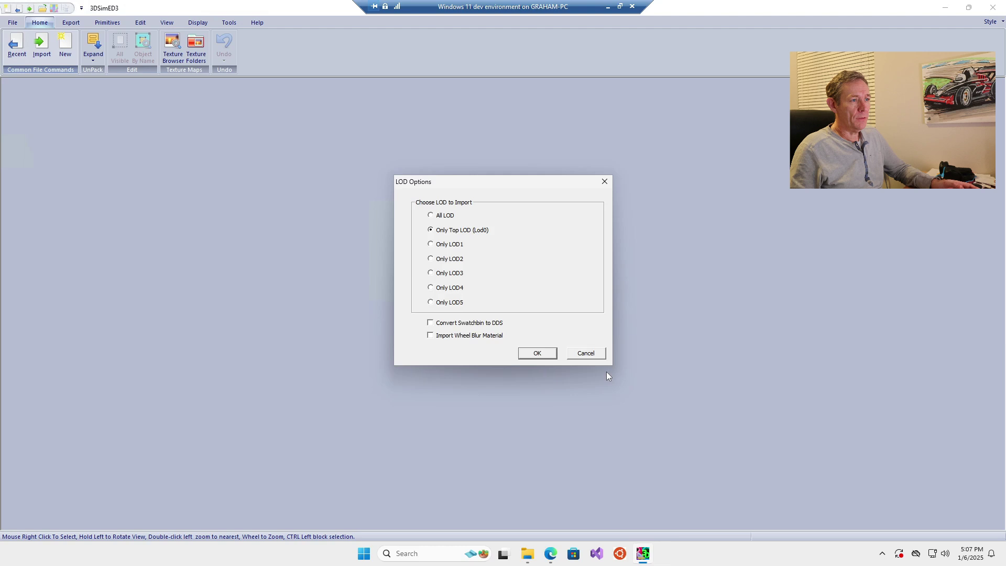
{"action": "left_click", "coordinate": [541, 354]}
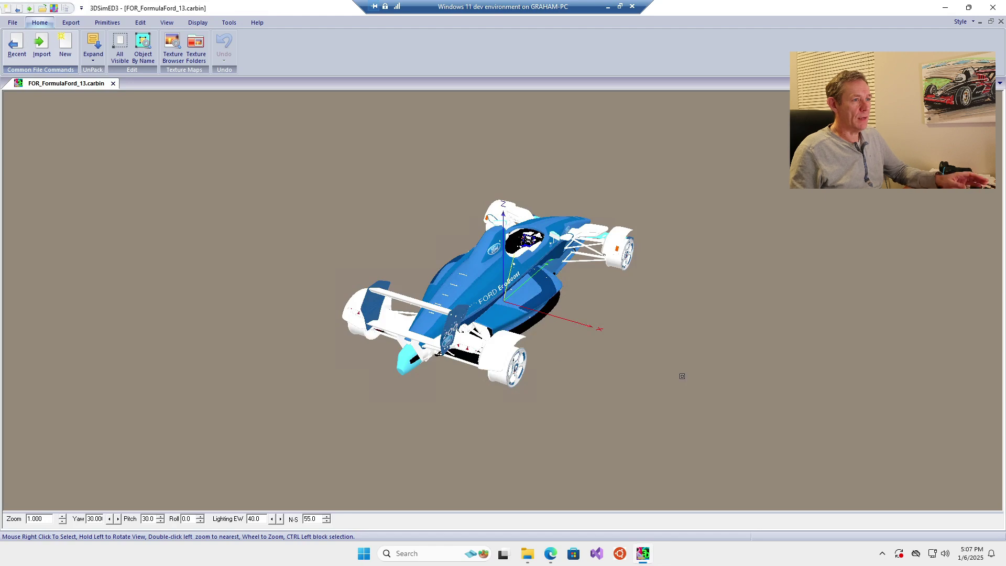
Examine the imported Formula Ford model from the side, above and close up, including the bodywork, sidepods, decals and wheels
{"action": "left_click_drag", "start_coordinate": [680, 375], "coordinate": [574, 368]}
{"action": "scroll", "coordinate": [503, 309], "scroll_direction": "up", "scroll_amount": 1}
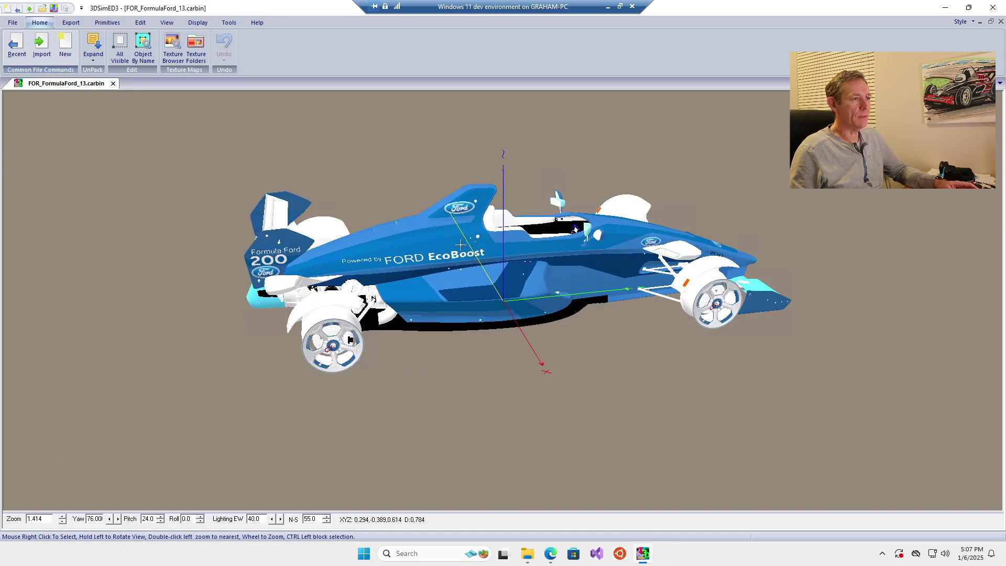
{"action": "left_click_drag", "start_coordinate": [460, 244], "coordinate": [528, 264]}
{"action": "scroll", "coordinate": [517, 203], "scroll_direction": "up", "scroll_amount": 1}
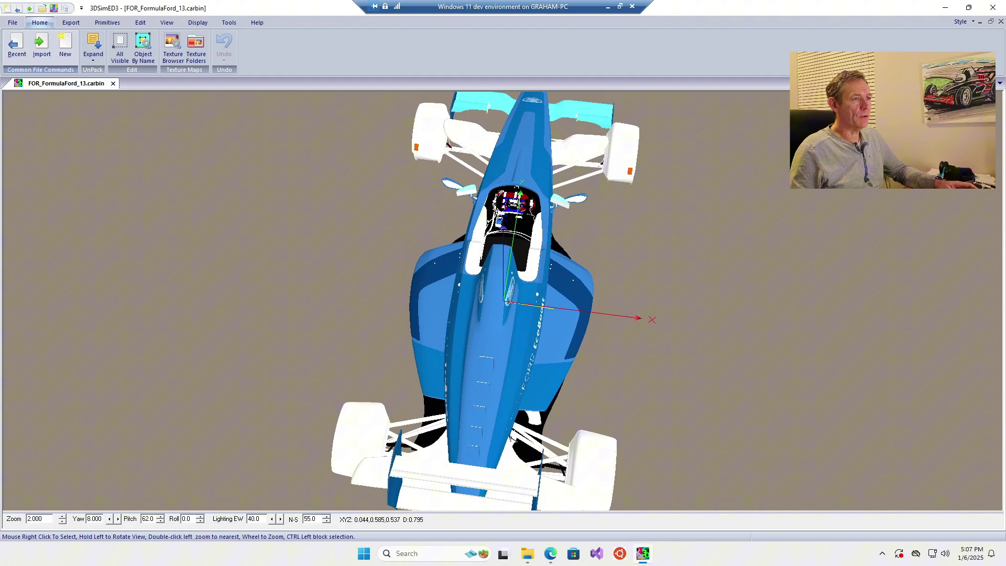
{"action": "scroll", "coordinate": [518, 202], "scroll_direction": "up", "scroll_amount": 1}
{"action": "mouse_move", "coordinate": [501, 167]}
{"action": "left_mouse_down"}
{"action": "mouse_move", "coordinate": [508, 155]}
{"action": "mouse_move", "coordinate": [513, 167]}
{"action": "left_mouse_up"}
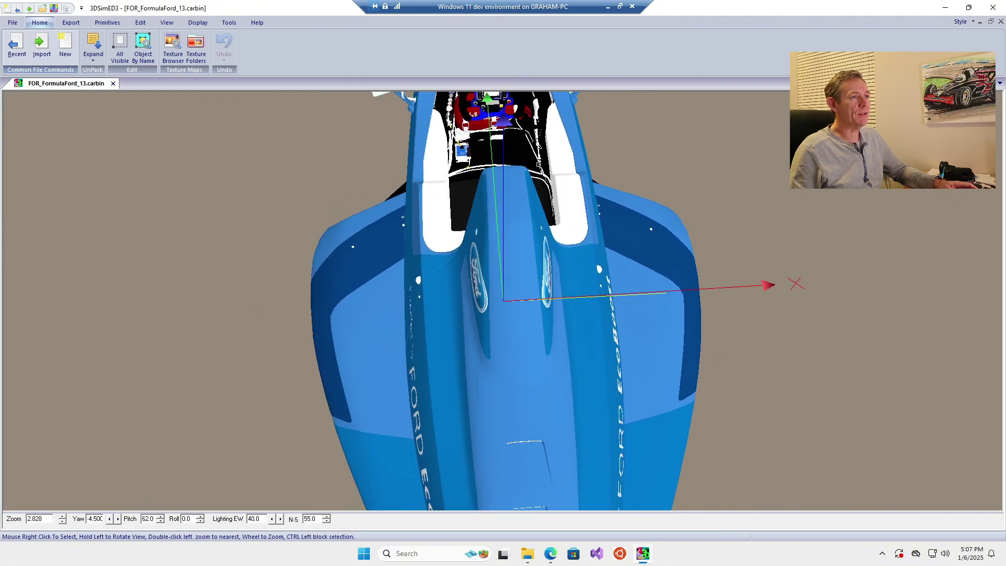
{"action": "left_click_drag", "start_coordinate": [552, 279], "coordinate": [307, 229]}
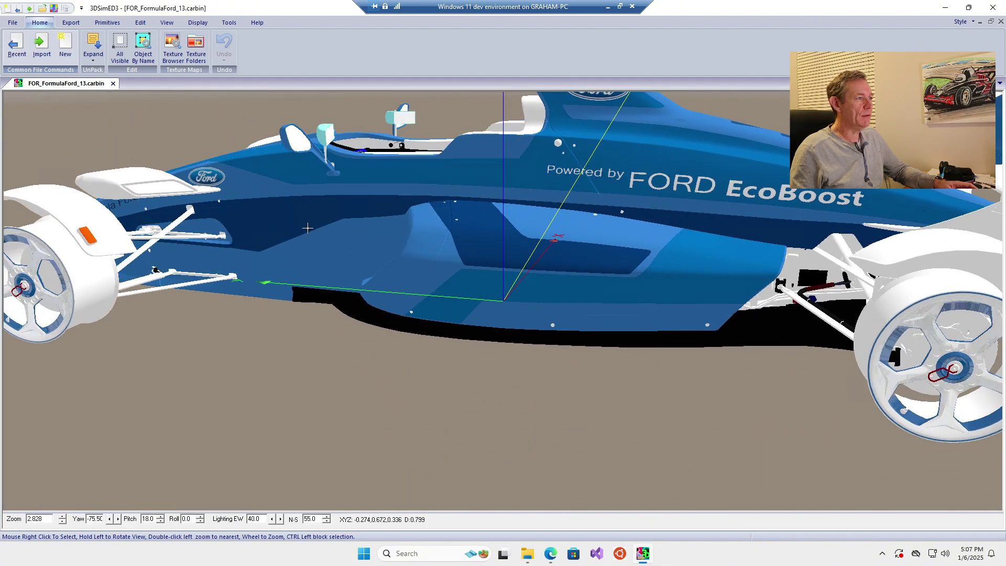
{"action": "scroll", "coordinate": [424, 284], "scroll_direction": "up", "scroll_amount": 2}
{"action": "scroll", "coordinate": [425, 284], "scroll_direction": "down", "scroll_amount": 5}
{"action": "left_click_drag", "start_coordinate": [357, 339], "coordinate": [477, 316]}
{"action": "scroll", "coordinate": [477, 316], "scroll_direction": "up", "scroll_amount": 4}
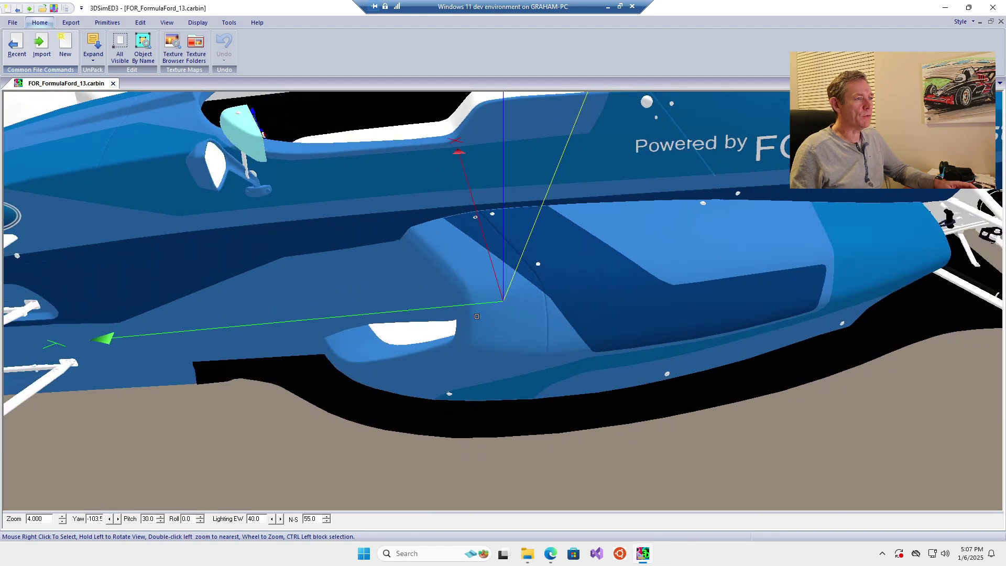
{"action": "scroll", "coordinate": [476, 317], "scroll_direction": "down", "scroll_amount": 1}
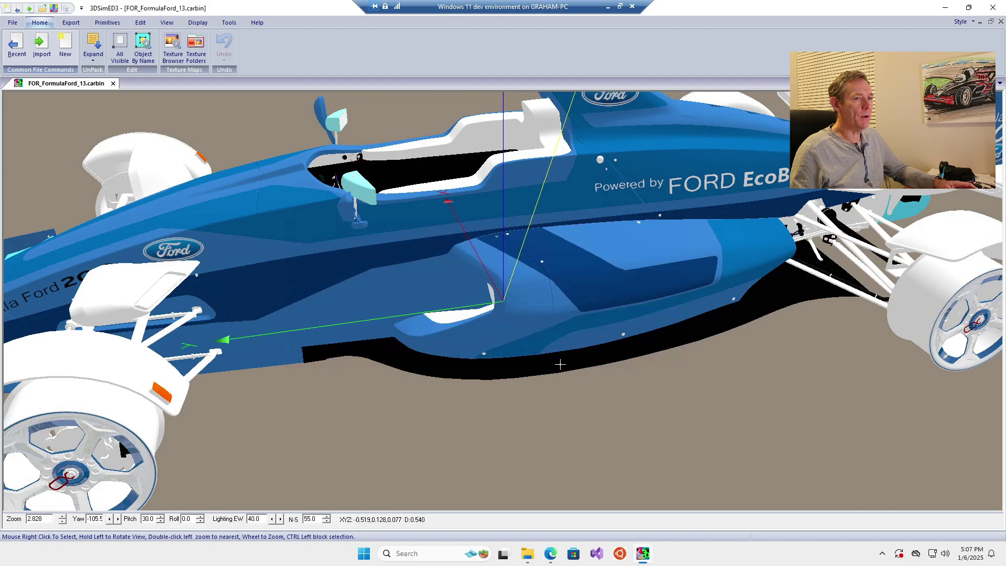
{"action": "left_click_drag", "start_coordinate": [560, 364], "coordinate": [599, 346]}
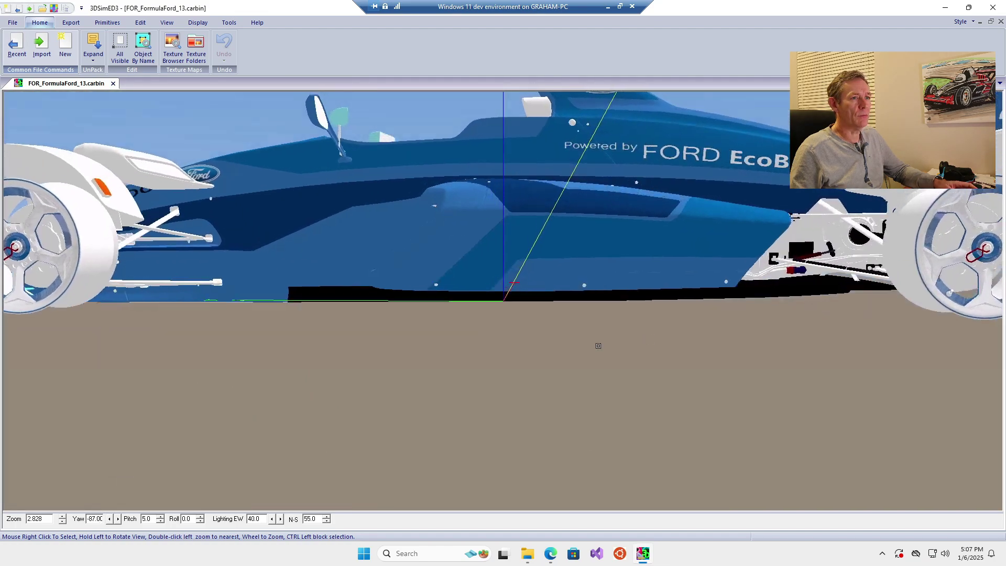
{"action": "scroll", "coordinate": [598, 345], "scroll_direction": "down", "scroll_amount": 2}
{"action": "left_click_drag", "start_coordinate": [476, 351], "coordinate": [540, 377]}
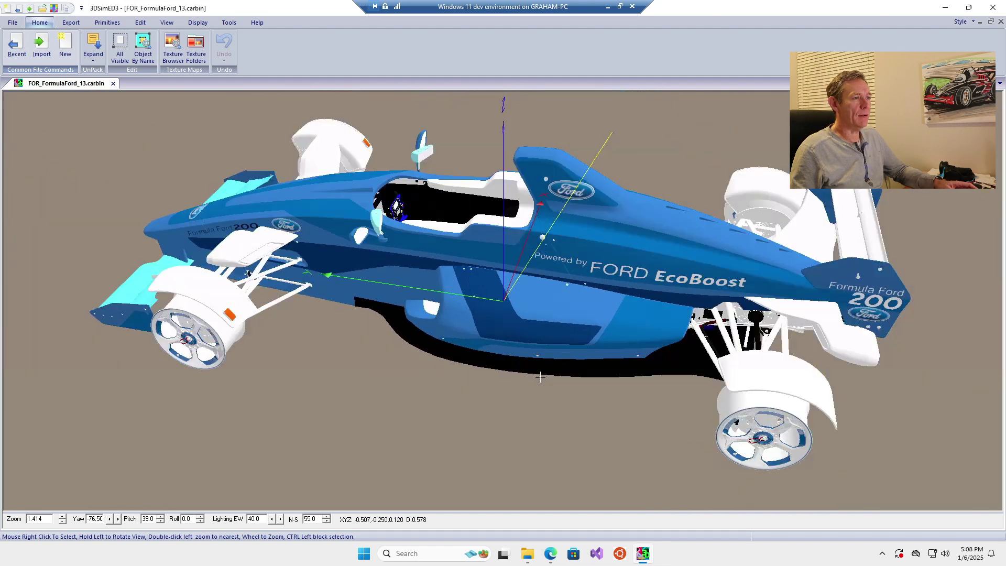
{"action": "scroll", "coordinate": [540, 377], "scroll_direction": "down", "scroll_amount": 1}
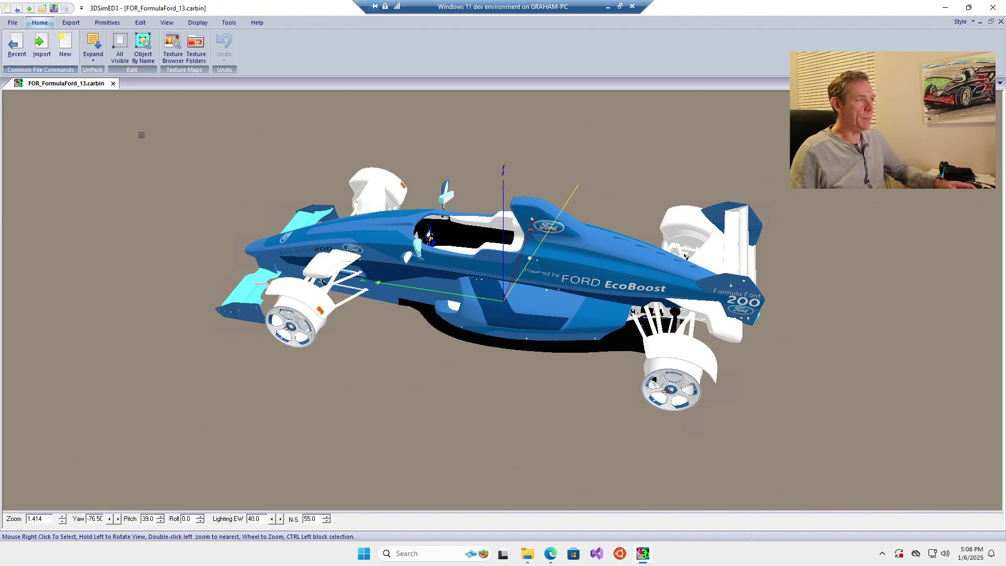
Resize the whole car model by a factor of 100 in X, Y and Z, including the object data
{"action": "left_click", "coordinate": [71, 23]}
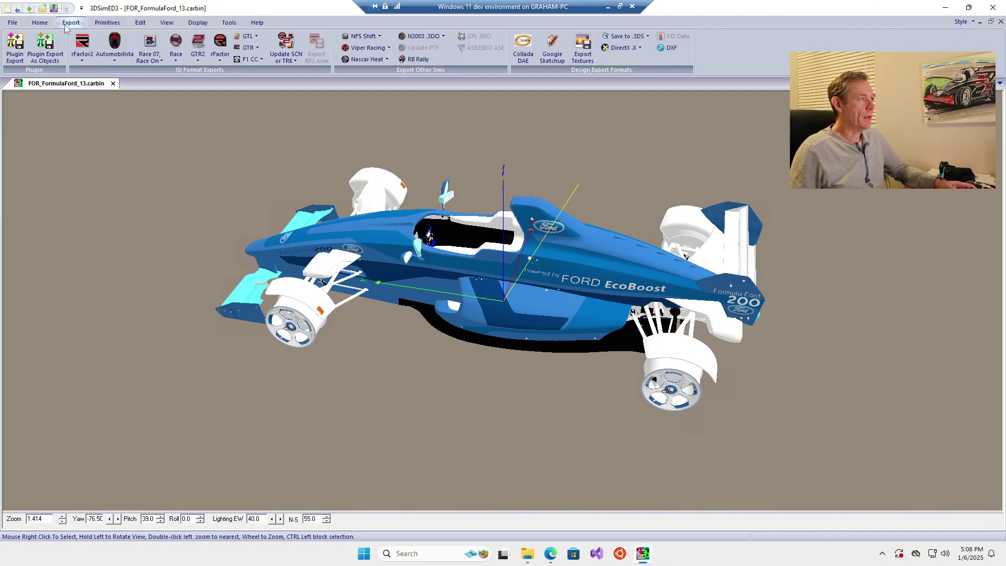
{"action": "left_click", "coordinate": [140, 23]}
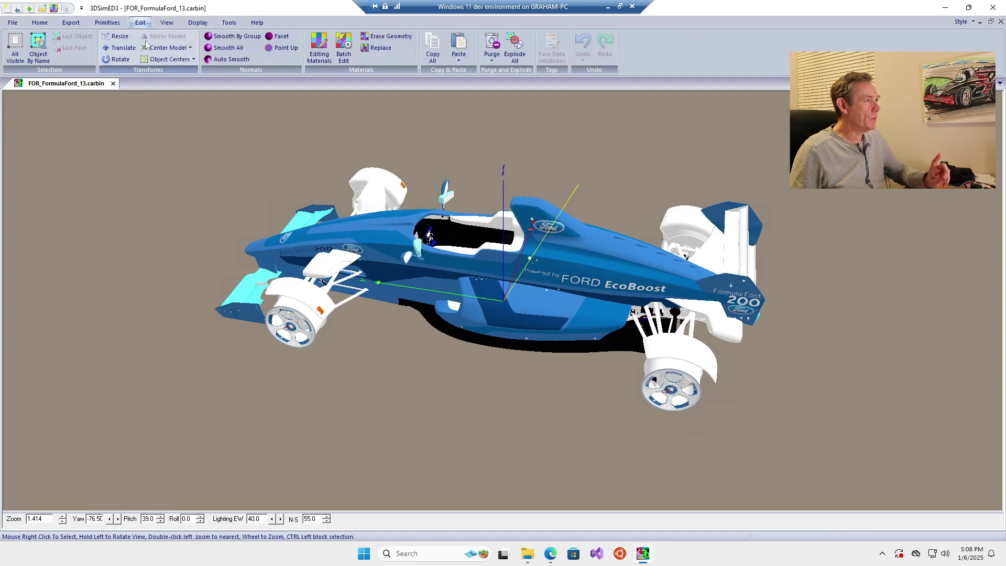
{"action": "left_click", "coordinate": [120, 37]}
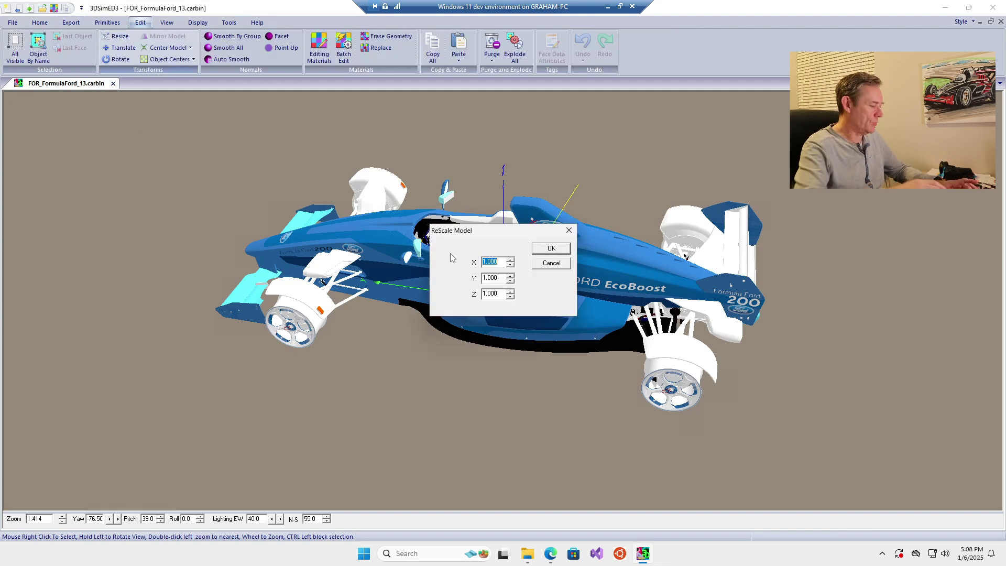
{"action": "type", "text": "1"}
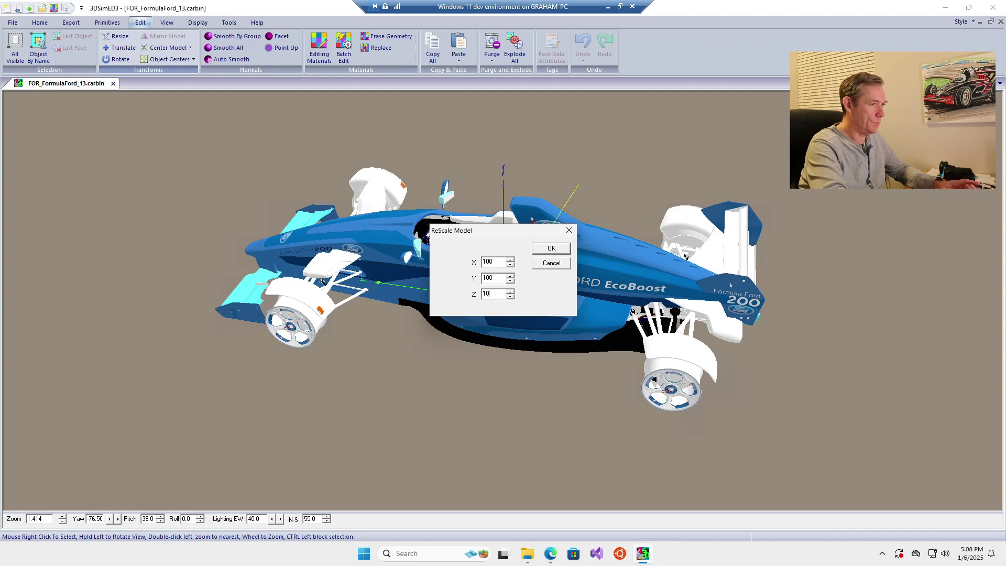
{"action": "left_click", "coordinate": [551, 249]}
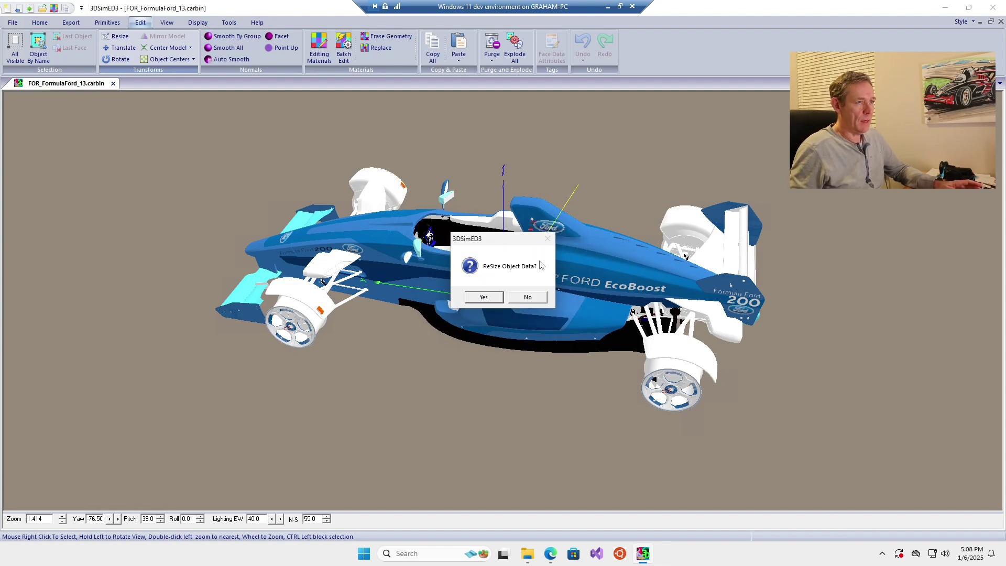
{"action": "left_click", "coordinate": [483, 297]}
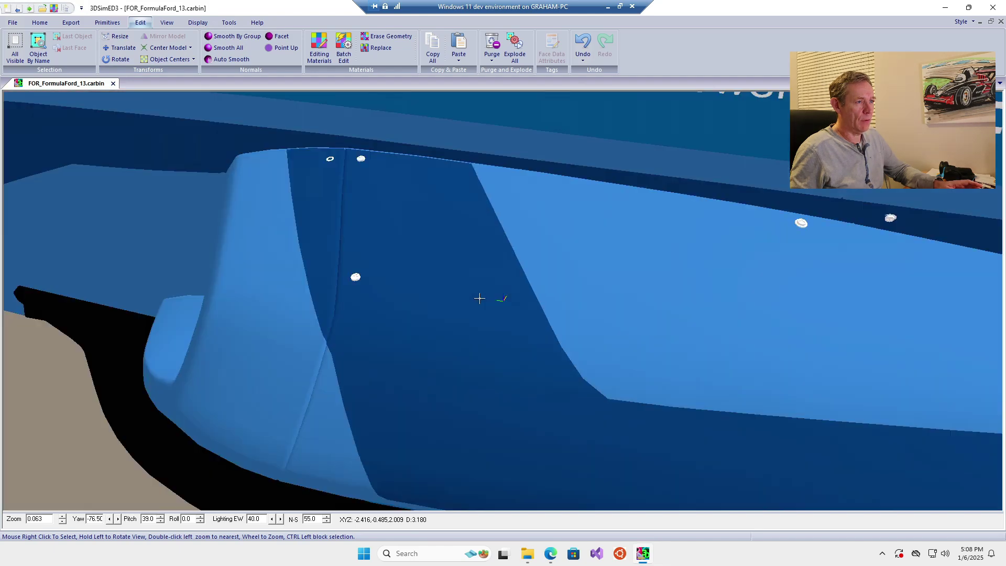
Inspect the file name and AutoDesk FBX type offered by Plugin Export for the whole car, and leave without saving
{"action": "left_click_drag", "start_coordinate": [481, 296], "coordinate": [460, 308]}
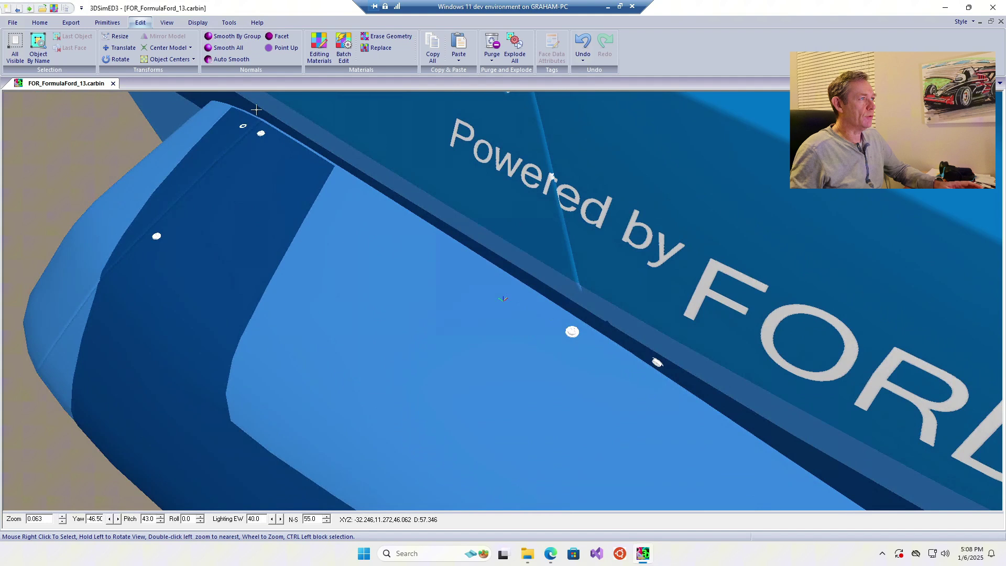
{"action": "left_click", "coordinate": [76, 26]}
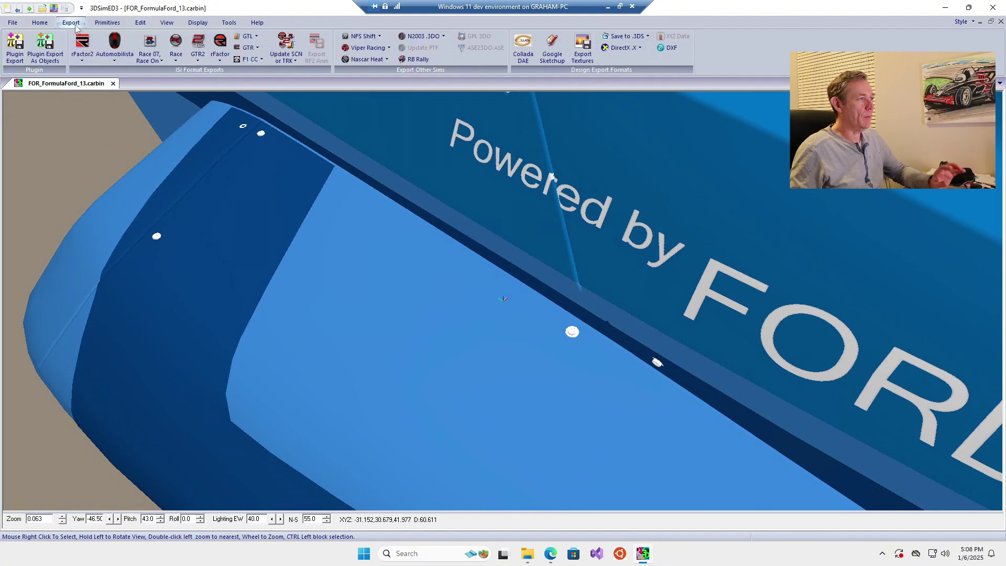
{"action": "left_click", "coordinate": [16, 49]}
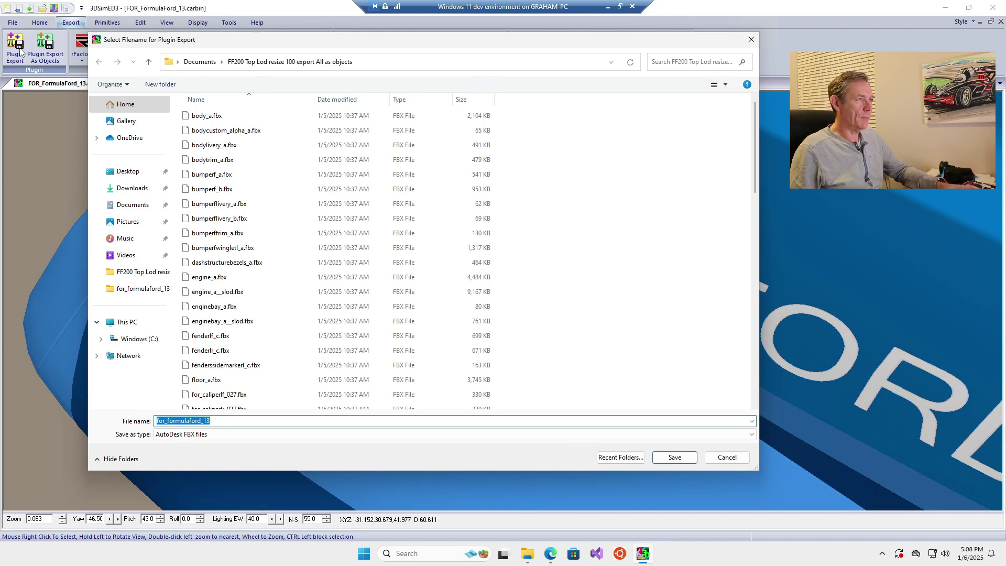
{"action": "left_click_drag", "start_coordinate": [316, 46], "coordinate": [325, 51]}
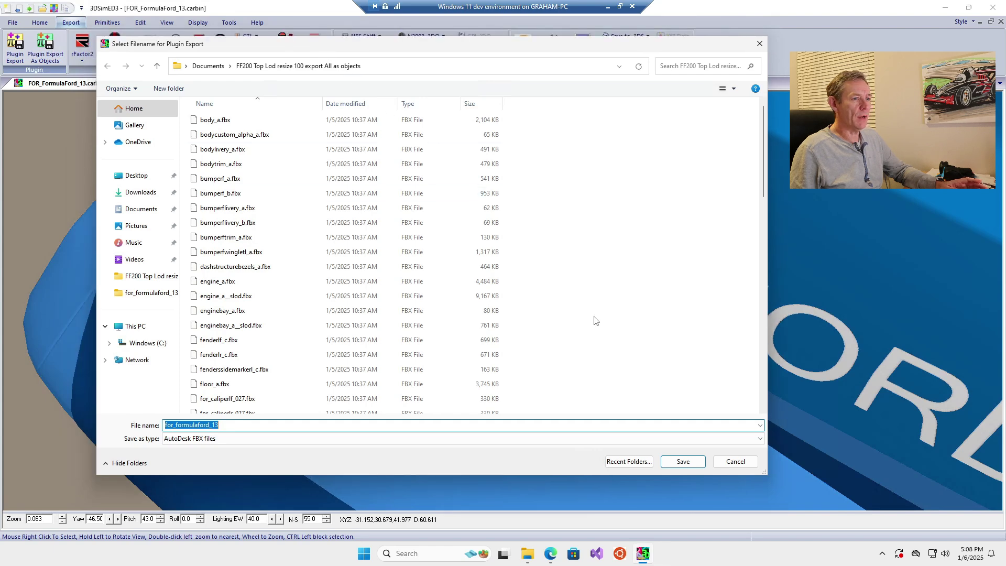
{"action": "left_click", "coordinate": [732, 461]}
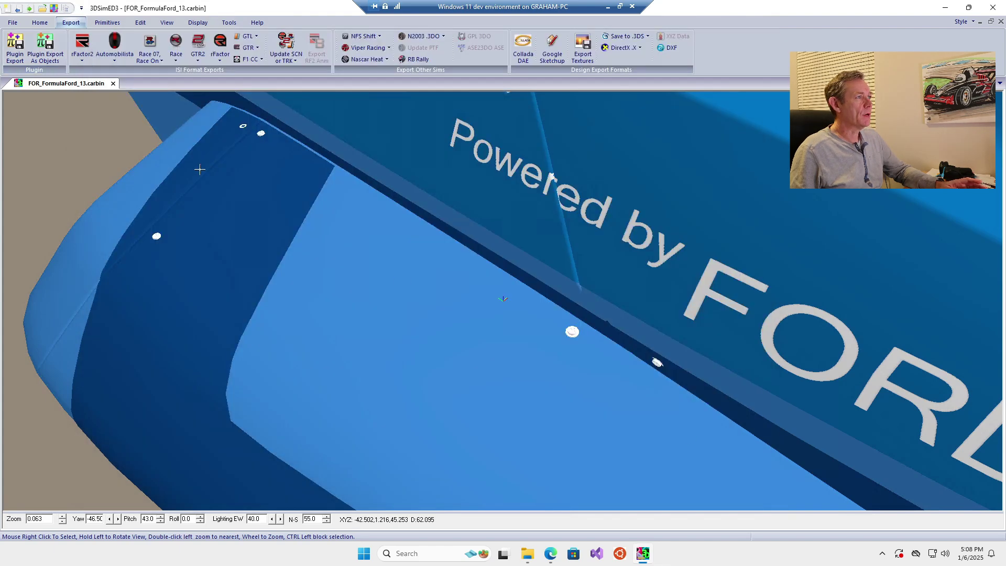
Review the per-part FBX files in the folder offered by Plugin Export As Objects, and leave without saving
{"action": "left_click", "coordinate": [38, 42]}
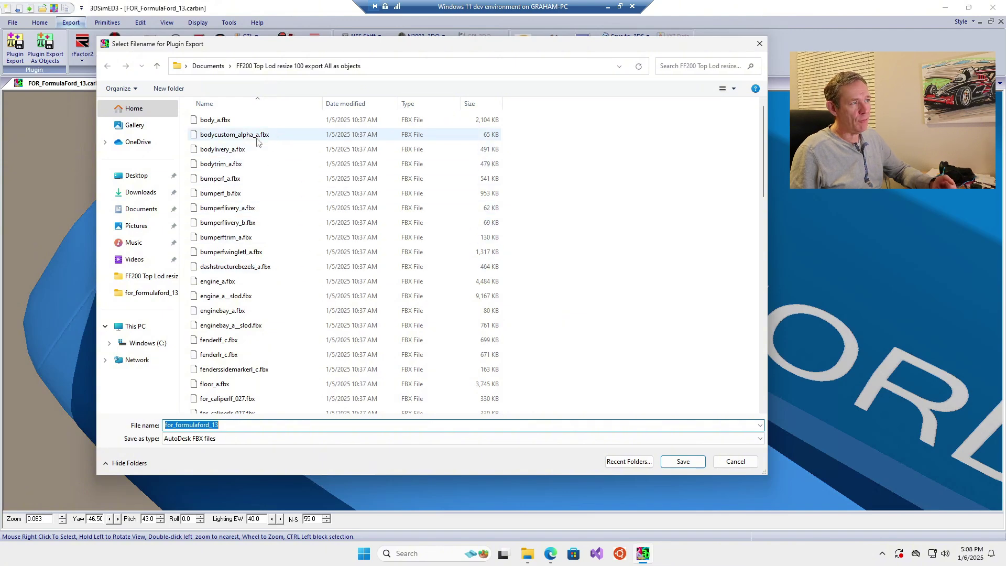
{"action": "scroll", "coordinate": [260, 146], "scroll_direction": "down", "scroll_amount": 4}
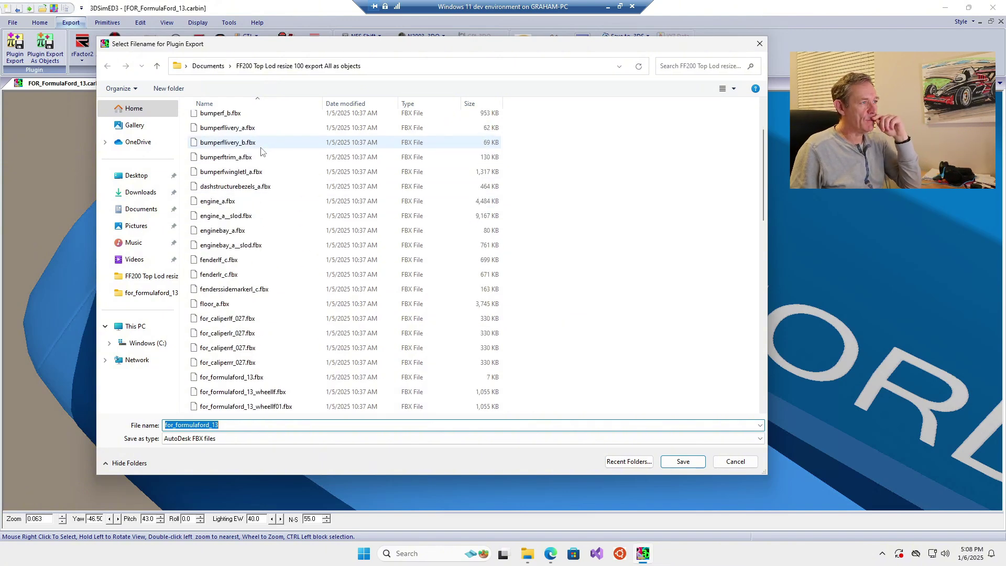
{"action": "scroll", "coordinate": [260, 151], "scroll_direction": "down", "scroll_amount": 15}
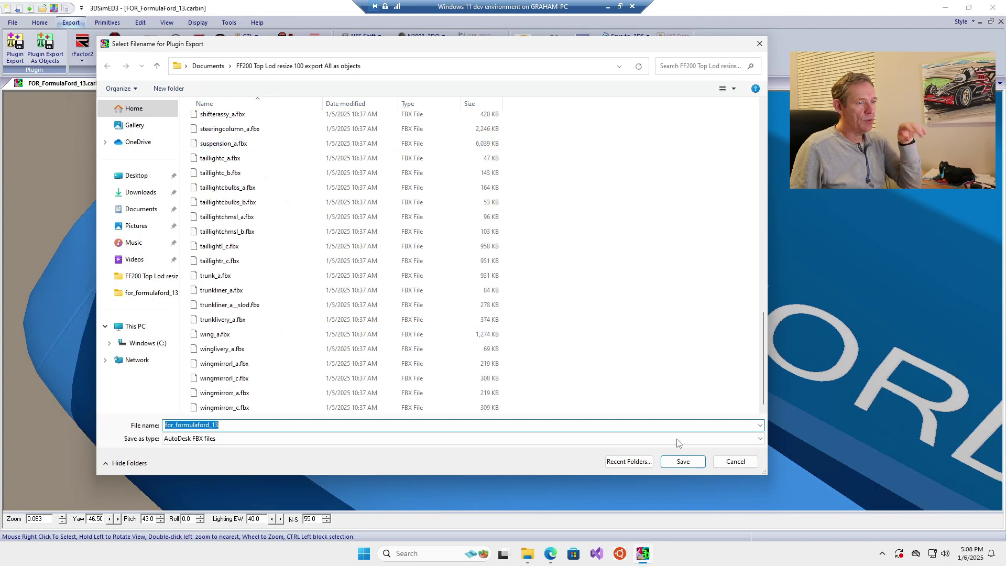
{"action": "left_click", "coordinate": [732, 463]}
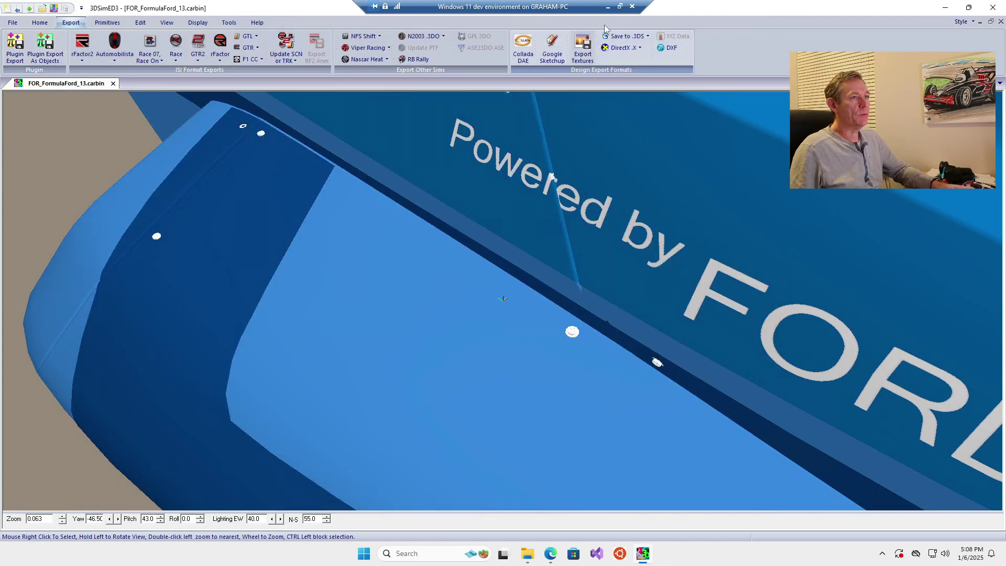
Switch to the local desktop and compare the All EcoBoost FBX and Single EcoBoost FBX folders side by side, with the latter sorted by size
{"action": "left_click", "coordinate": [609, 7]}
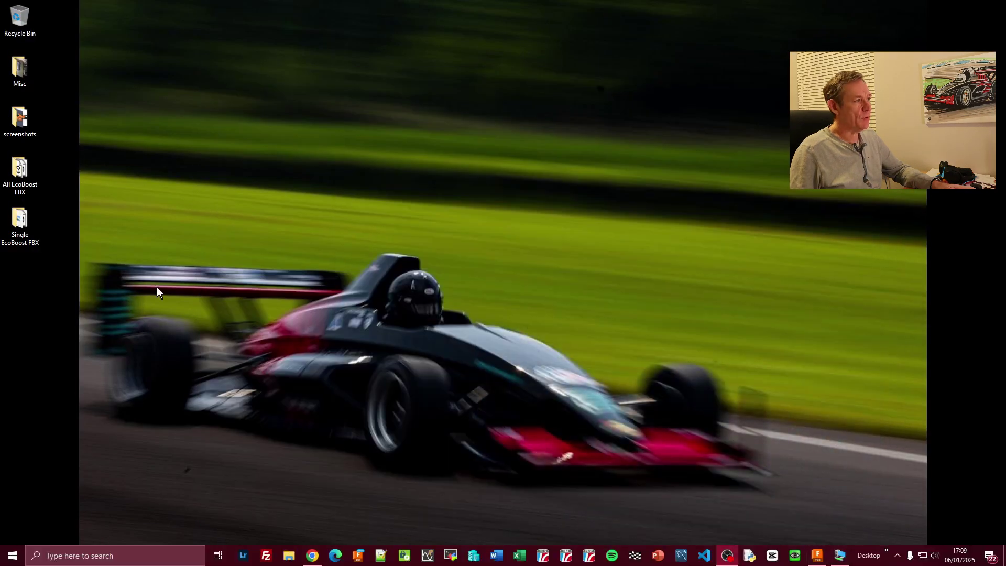
{"action": "double_click", "coordinate": [15, 168]}
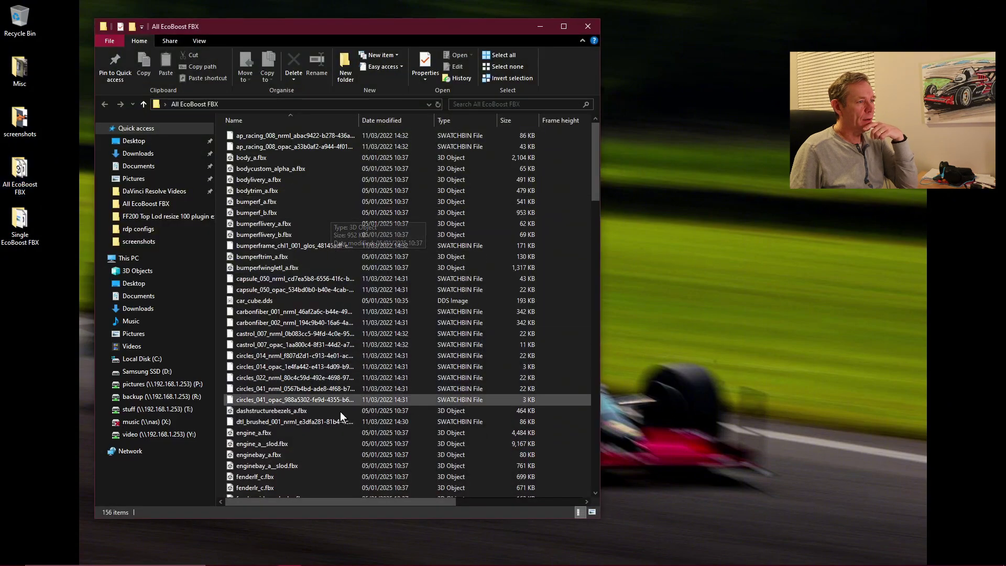
{"action": "double_click", "coordinate": [20, 221]}
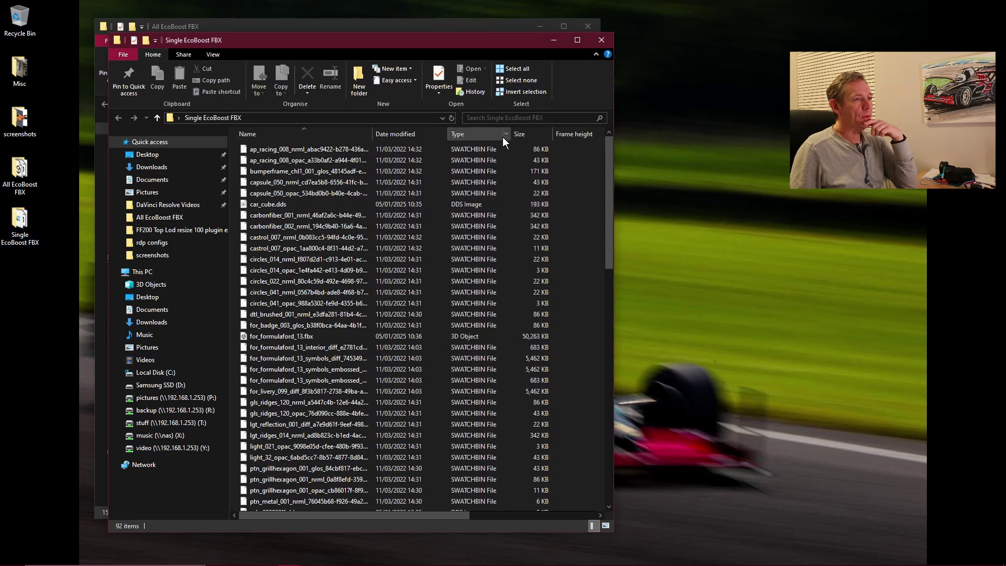
{"action": "left_click", "coordinate": [523, 132]}
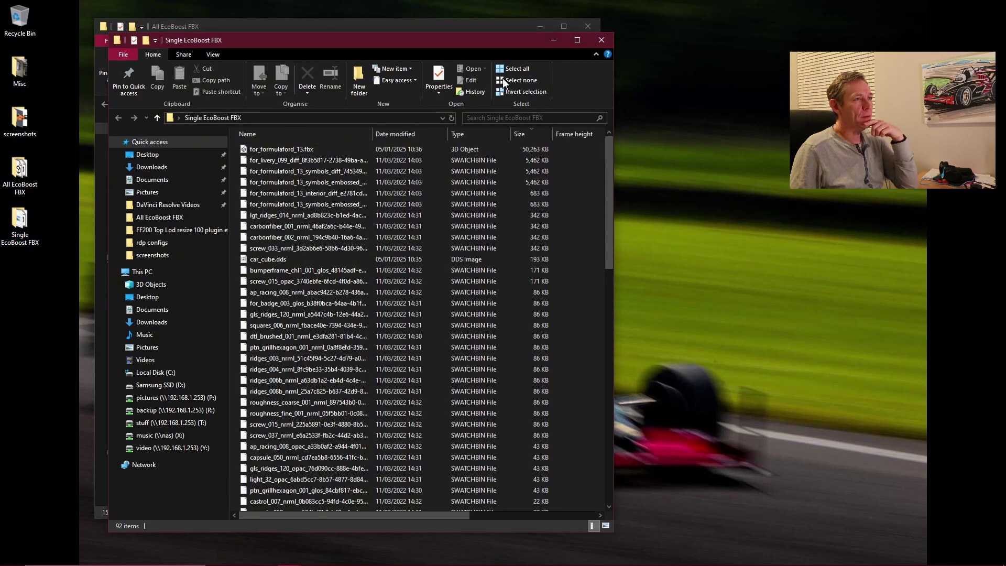
{"action": "left_click_drag", "start_coordinate": [486, 38], "coordinate": [790, 27]}
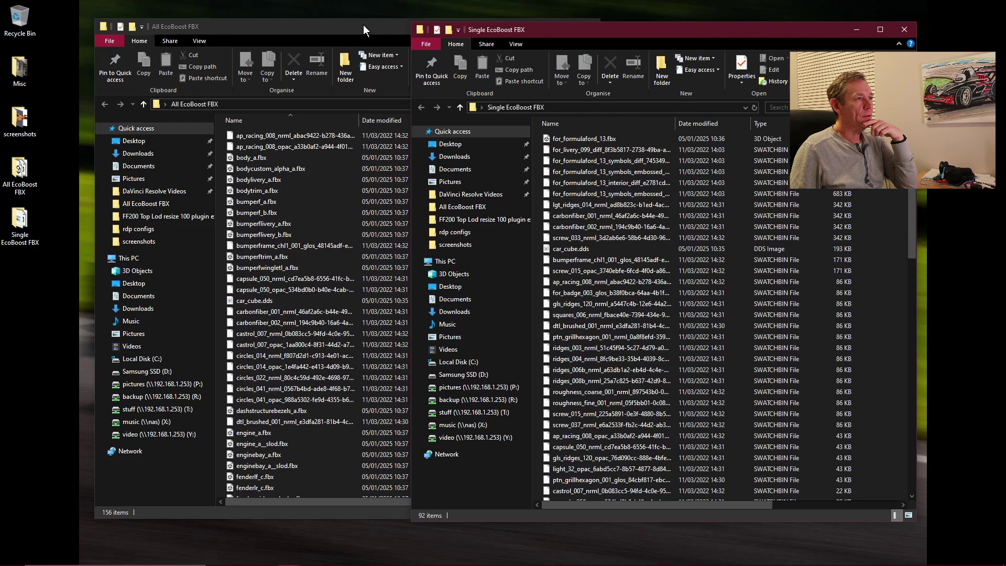
{"action": "left_click_drag", "start_coordinate": [363, 24], "coordinate": [324, 21]}
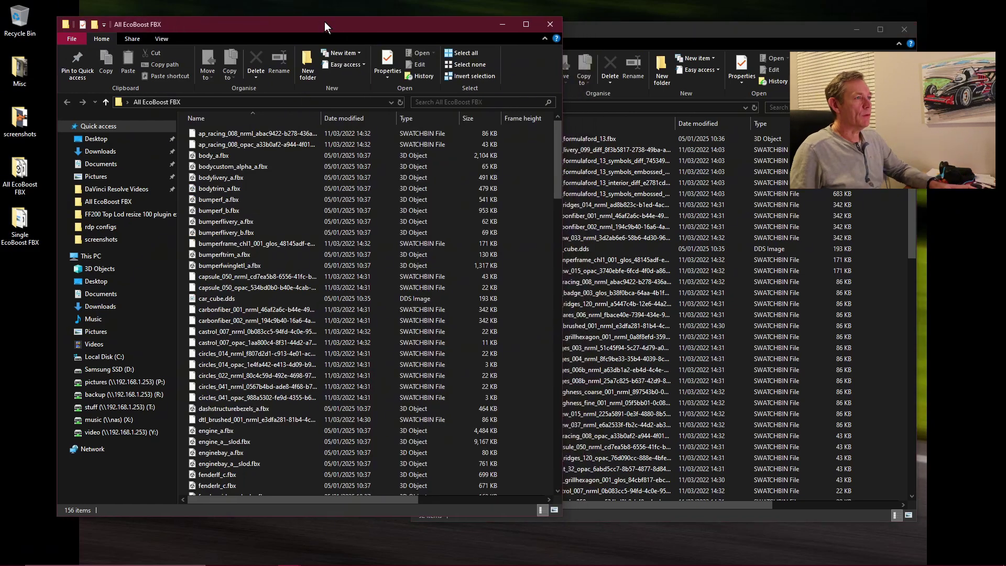
Switch to Autodesk Fusion and insert steeringcolumn_a from the FF200 top lod resize 100 folder into the FF200 silhouette for CFD design, without moving it
{"action": "mouse_move", "coordinate": [720, 563]}
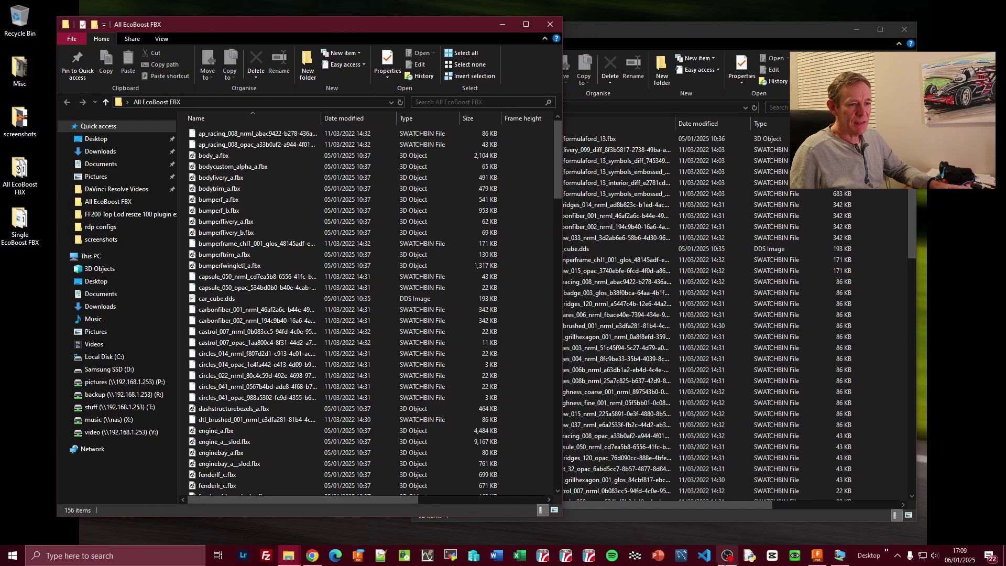
{"action": "left_click", "coordinate": [819, 556]}
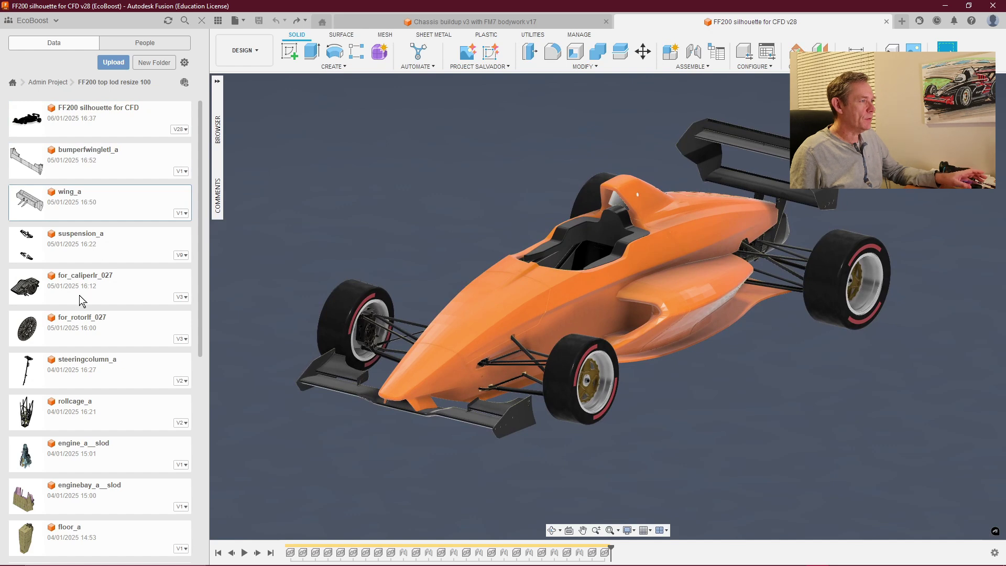
{"action": "scroll", "coordinate": [79, 320], "scroll_direction": "down", "scroll_amount": 2}
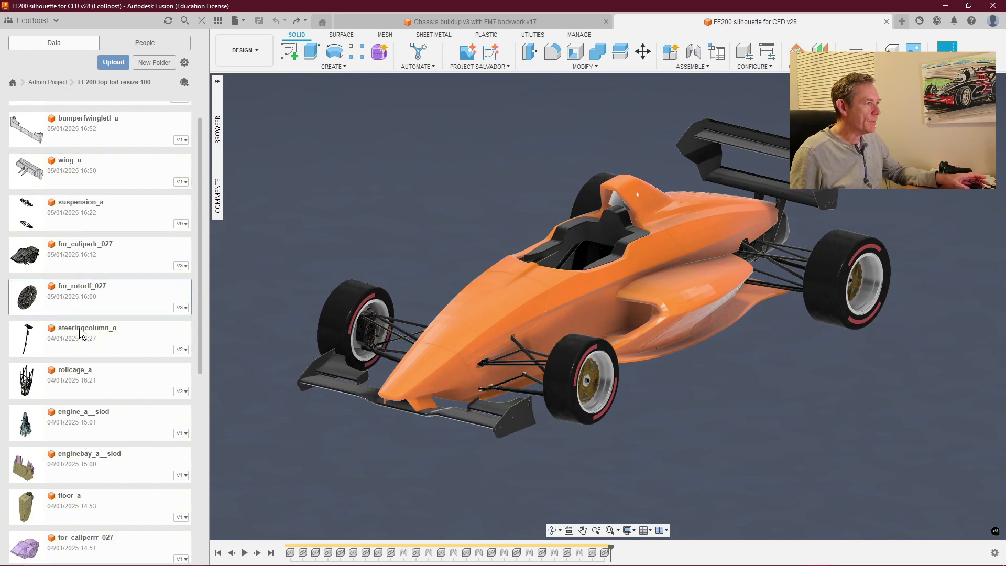
{"action": "scroll", "coordinate": [94, 372], "scroll_direction": "down", "scroll_amount": 6}
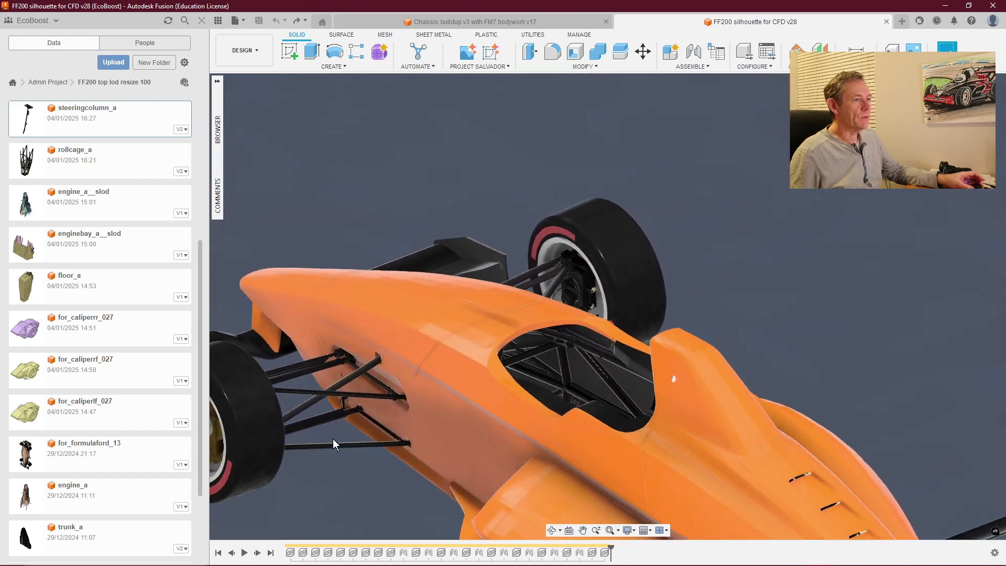
{"action": "right_click", "coordinate": [69, 117]}
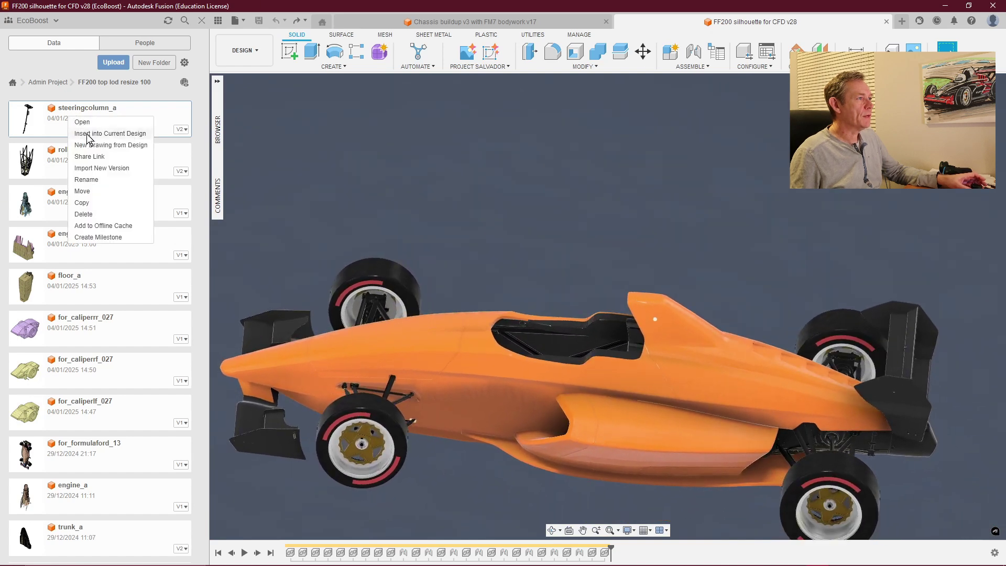
{"action": "left_click", "coordinate": [86, 134]}
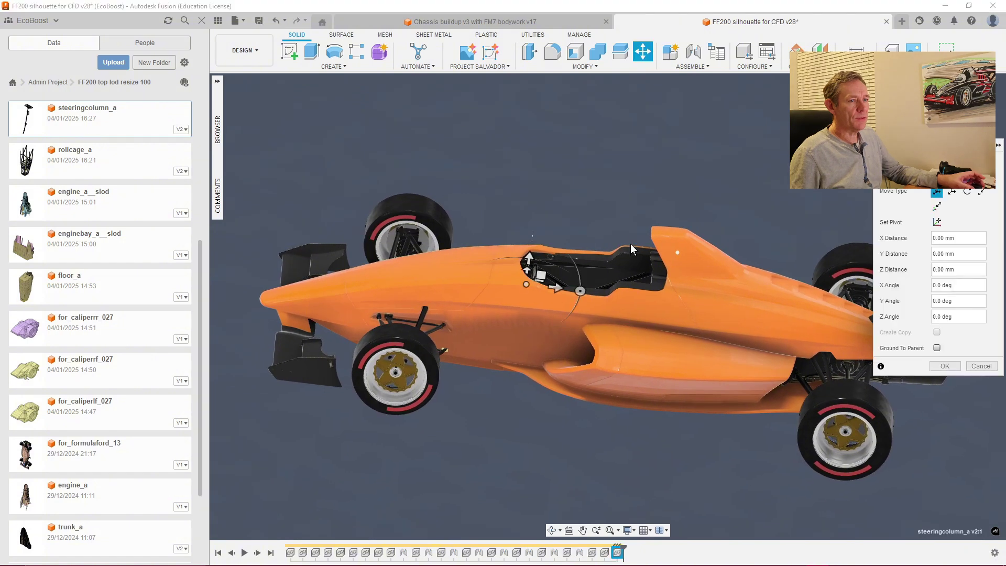
{"action": "left_click", "coordinate": [945, 366]}
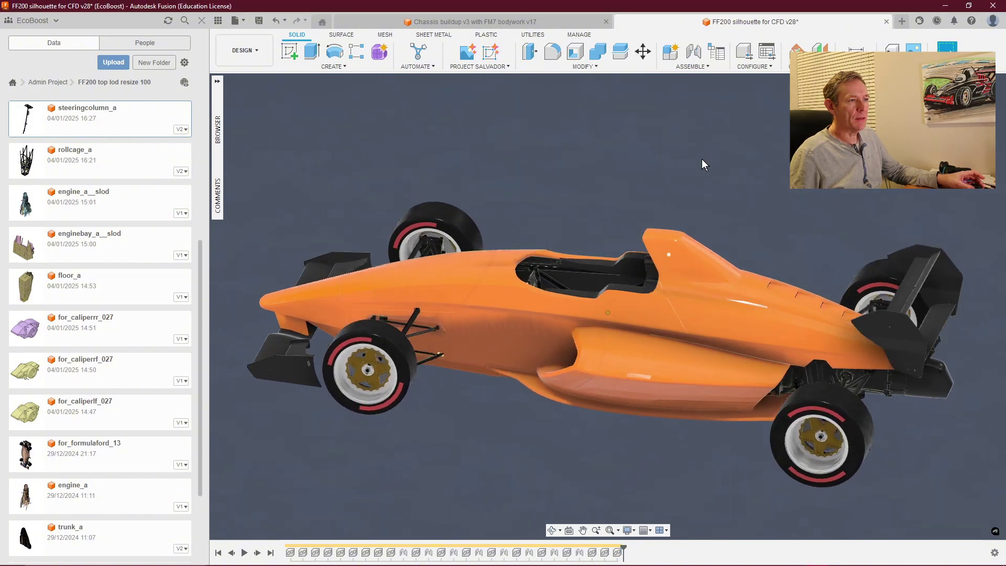
Inspect the inserted steering wheel inside the cockpit and hide the trunk_a component in the FF200 silhouette for CFD design
{"action": "scroll", "coordinate": [693, 121], "scroll_direction": "up", "scroll_amount": 6}
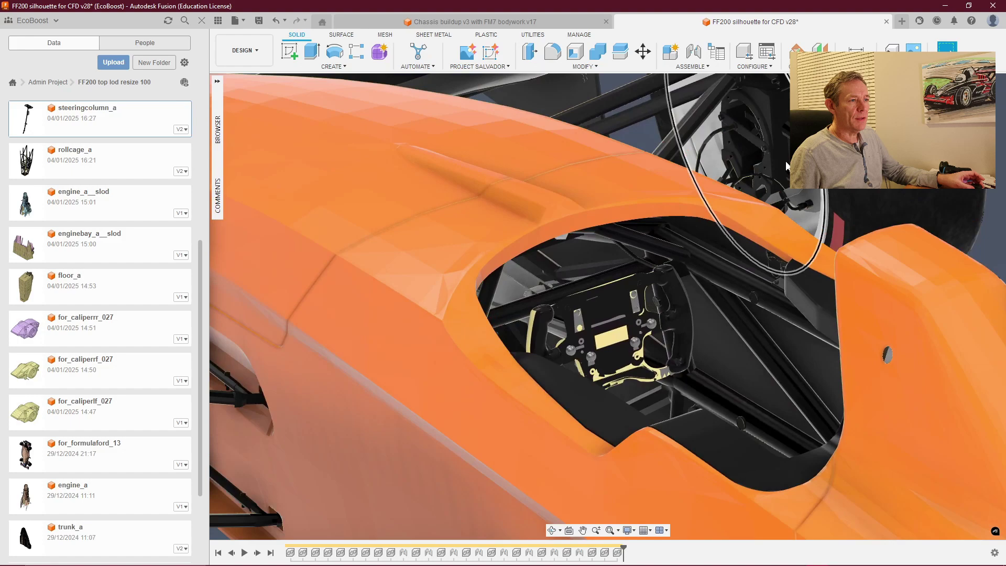
{"action": "mouse_move", "coordinate": [640, 314]}
{"action": "middle_mouse_down", "text": "shift"}
{"action": "mouse_move", "coordinate": [590, 272]}
{"action": "mouse_move", "coordinate": [542, 294]}
{"action": "mouse_move", "coordinate": [625, 302]}
{"action": "middle_mouse_up", "text": "shift"}
{"action": "scroll", "coordinate": [624, 301], "scroll_direction": "down", "scroll_amount": 3}
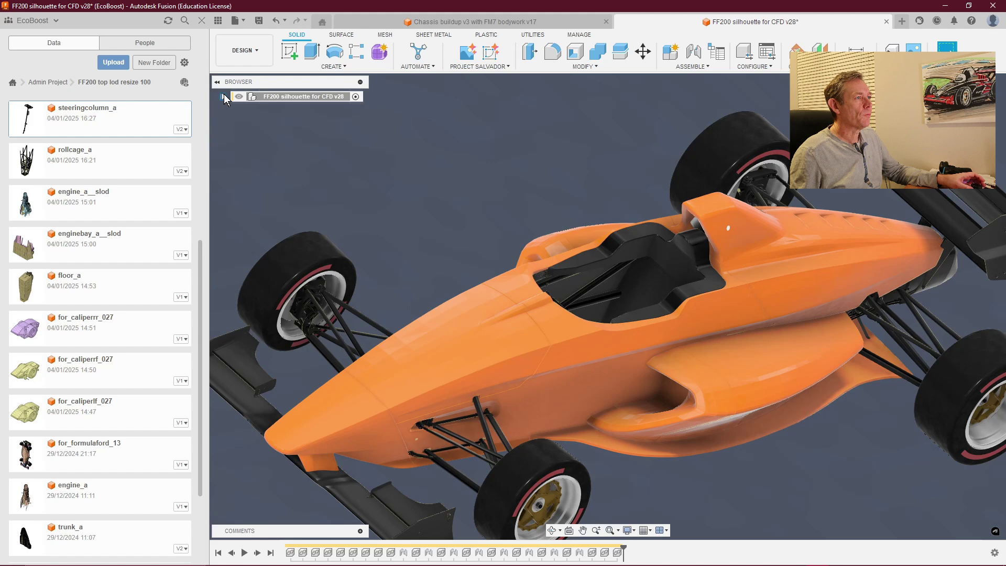
{"action": "left_click", "coordinate": [223, 97]}
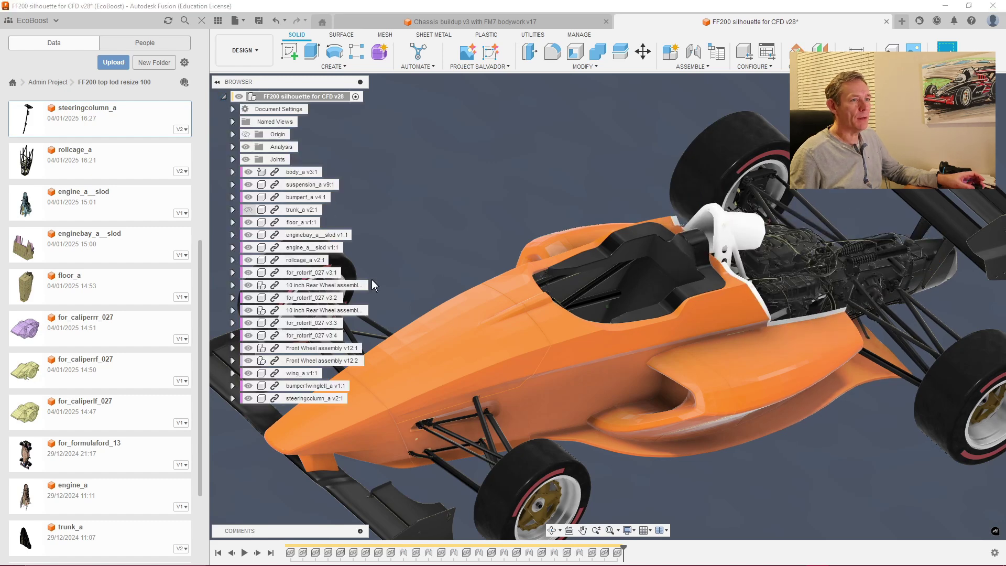
Examine the exposed engine, roll structure, rear suspension and gearbox, plus the front bodywork, close up and from several angles
{"action": "scroll", "coordinate": [724, 470], "scroll_direction": "up", "scroll_amount": 10}
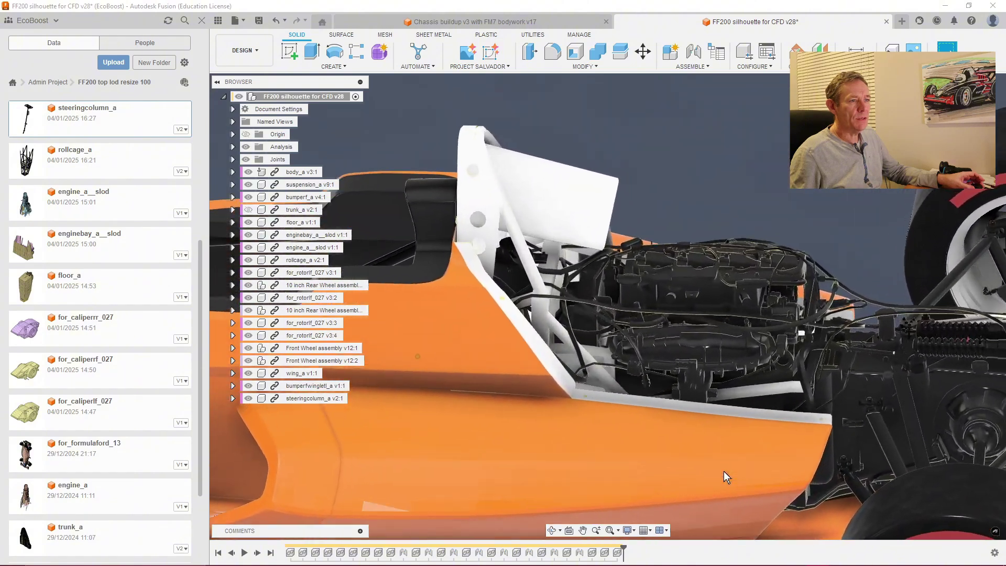
{"action": "scroll", "coordinate": [724, 470], "scroll_direction": "up", "scroll_amount": 8}
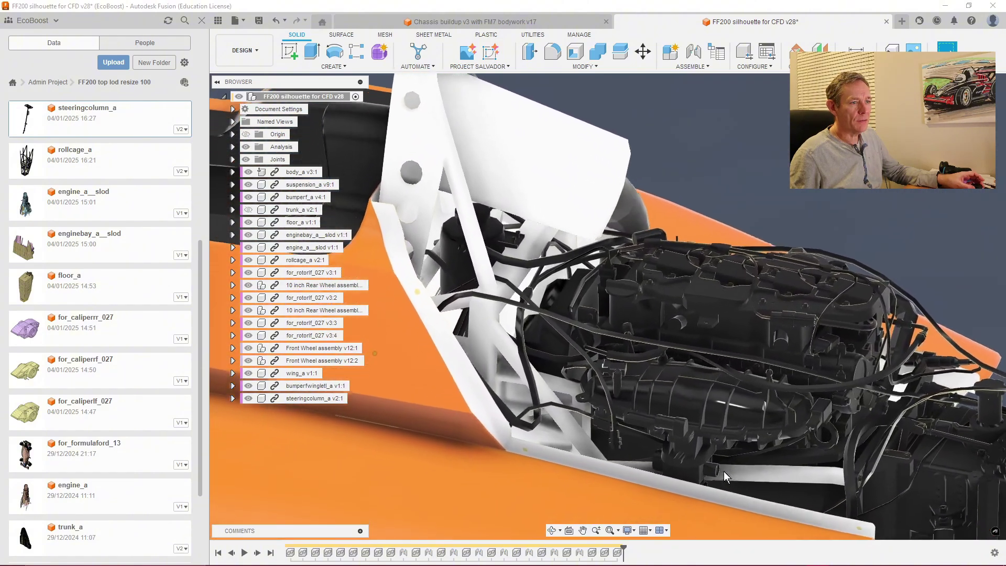
{"action": "scroll", "coordinate": [724, 472], "scroll_direction": "up", "scroll_amount": 6}
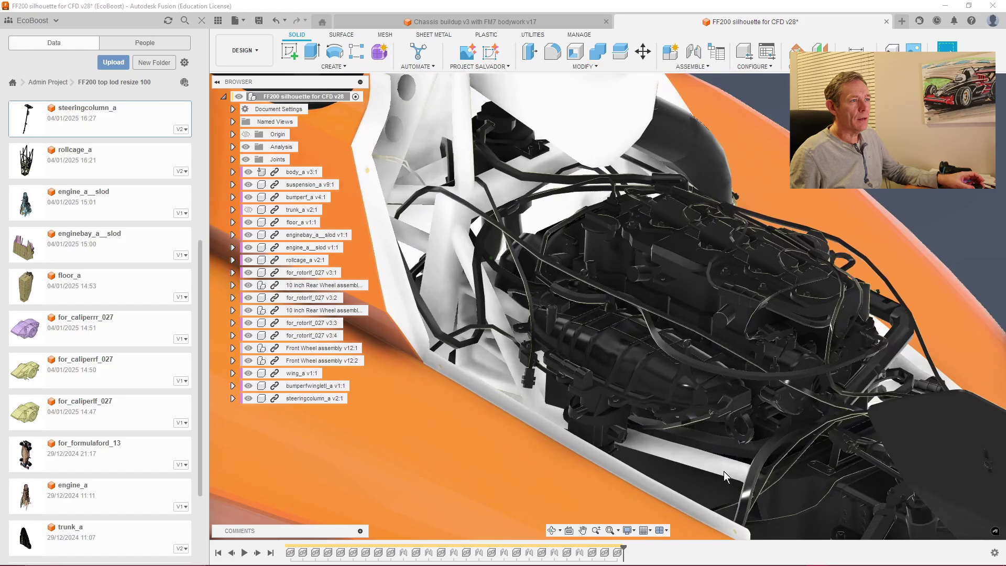
{"action": "middle_click_drag", "start_coordinate": [724, 471], "coordinate": [697, 466], "text": "shift"}
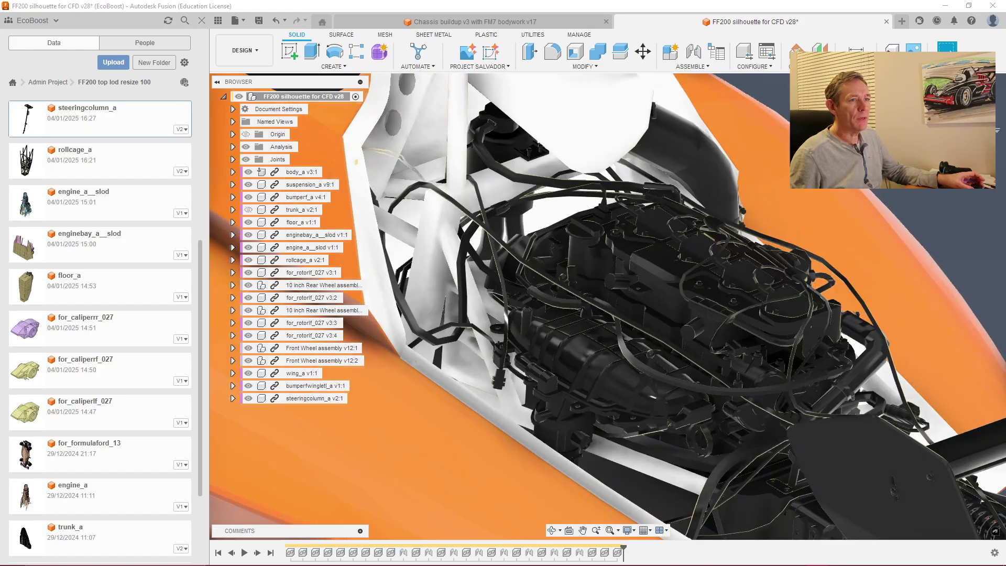
{"action": "mouse_move", "coordinate": [473, 290]}
{"action": "middle_mouse_down", "text": "shift"}
{"action": "mouse_move", "coordinate": [403, 296]}
{"action": "mouse_move", "coordinate": [377, 277]}
{"action": "mouse_move", "coordinate": [693, 202]}
{"action": "middle_mouse_up", "text": "shift"}
{"action": "scroll", "coordinate": [702, 197], "scroll_direction": "down", "scroll_amount": 1}
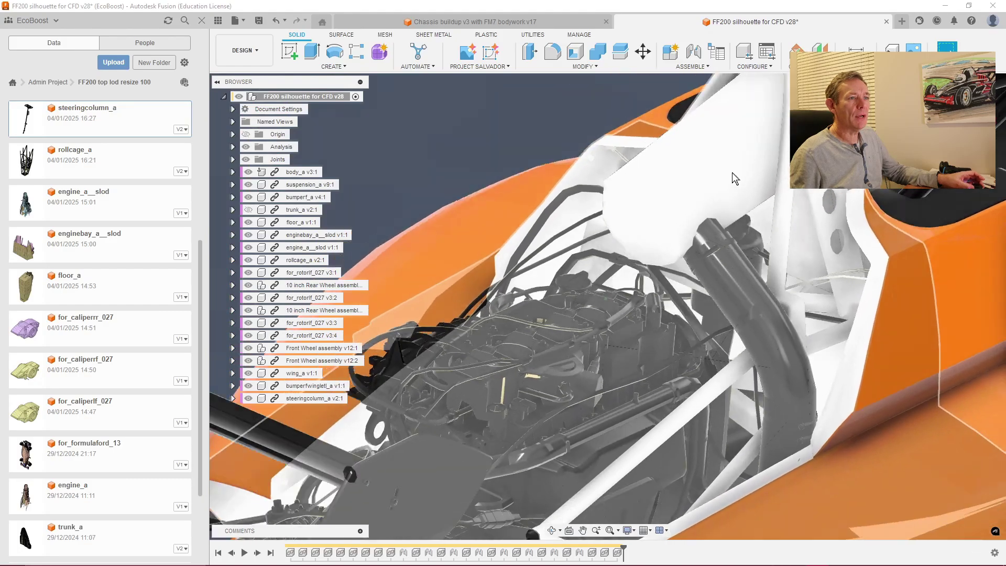
{"action": "middle_click_drag", "start_coordinate": [732, 173], "coordinate": [887, 560], "text": "shift"}
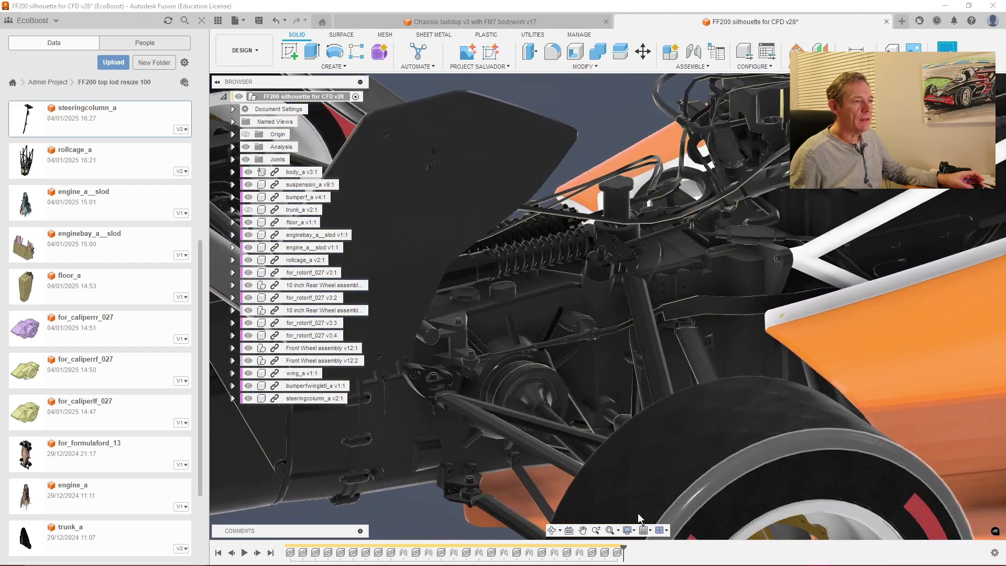
{"action": "middle_click_drag", "start_coordinate": [639, 518], "coordinate": [480, 530], "text": "shift"}
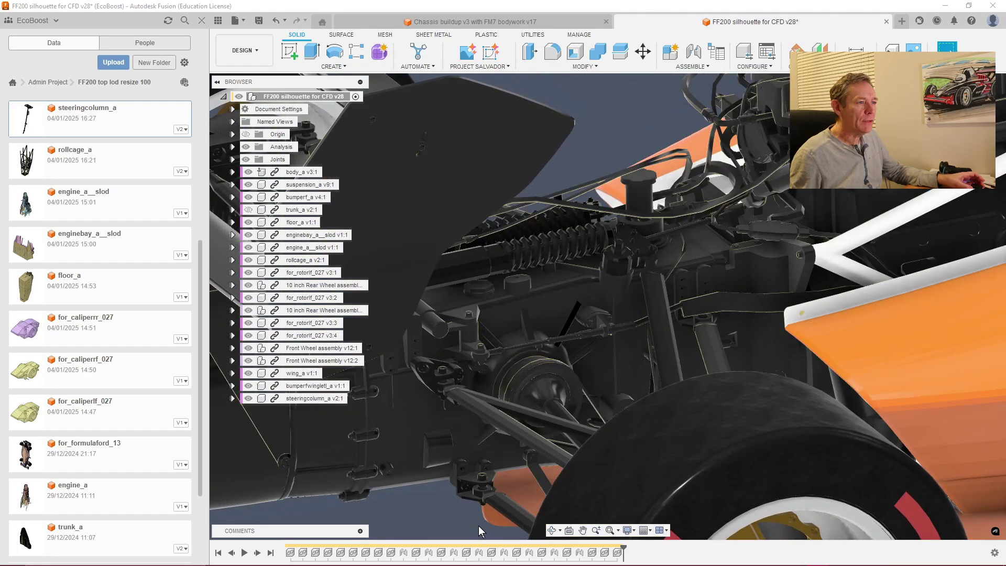
{"action": "left_click", "coordinate": [598, 124]}
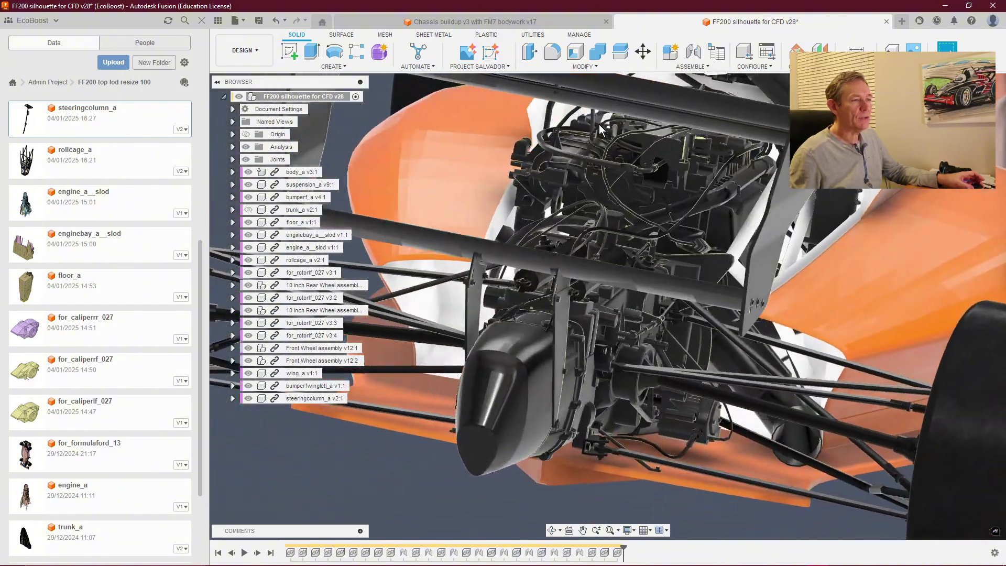
{"action": "middle_click_drag", "start_coordinate": [599, 124], "coordinate": [599, 124], "text": "shift"}
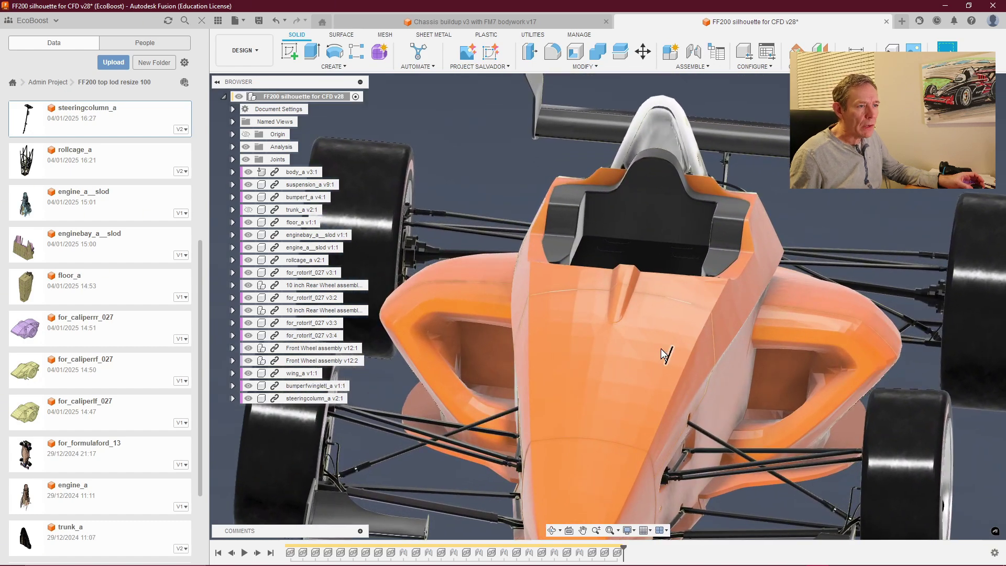
{"action": "middle_click_drag", "start_coordinate": [649, 338], "coordinate": [875, 254], "text": "shift"}
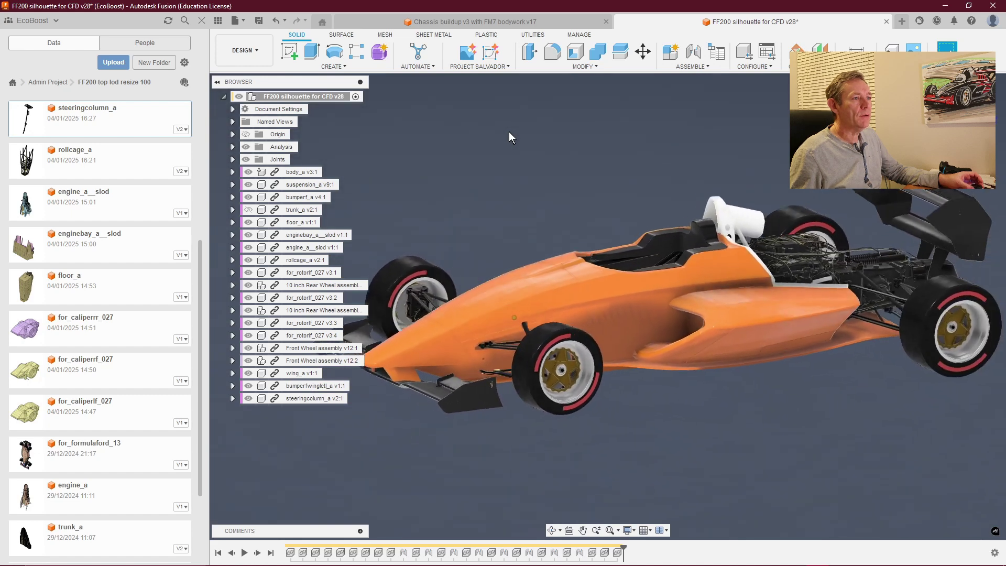
Switch to the Chassis buildup v3 with FM7 bodywork design, enter the Render workspace and collapse the browser
{"action": "left_click", "coordinate": [487, 21]}
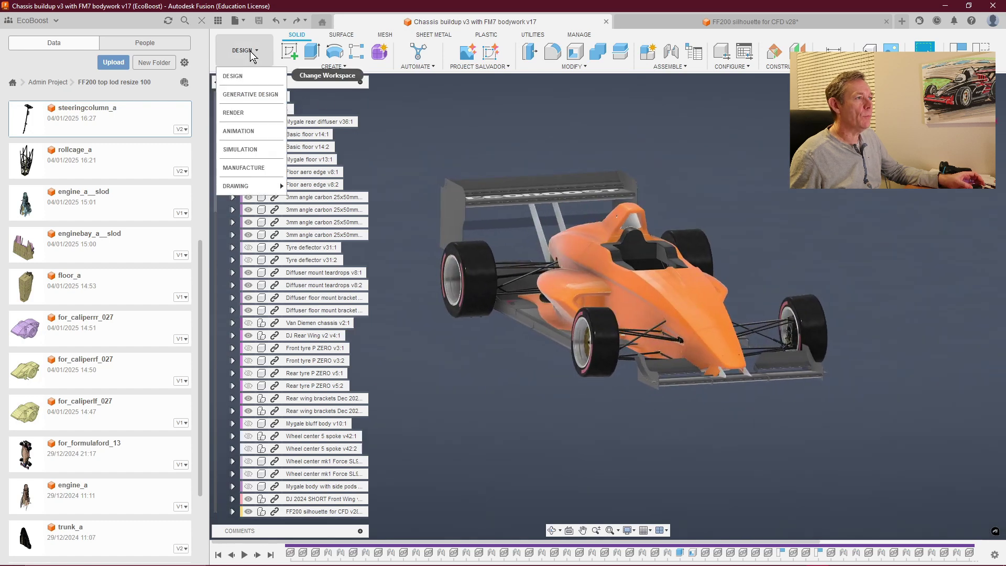
{"action": "left_click", "coordinate": [234, 113]}
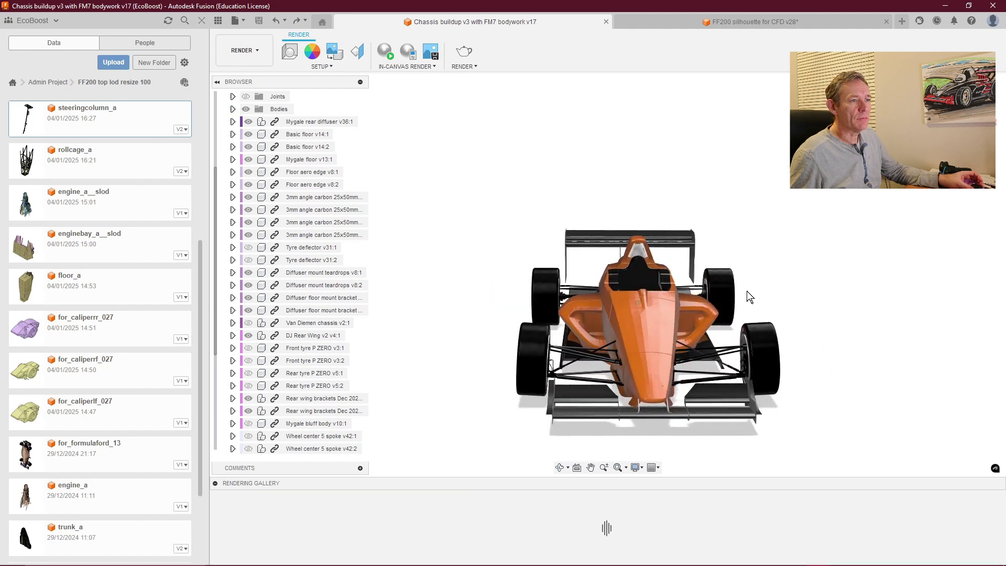
{"action": "left_click", "coordinate": [217, 82]}
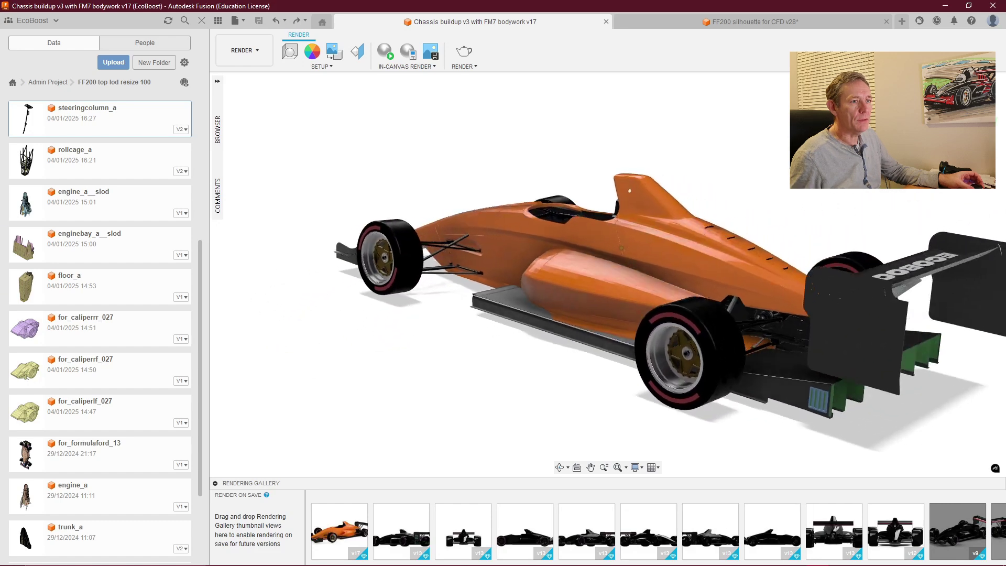
Examine the complete car from the rear and front, and view the saved rendering of the orange car at full size
{"action": "middle_click_drag", "start_coordinate": [524, 299], "coordinate": [629, 294], "text": "shift"}
{"action": "middle_click_drag", "start_coordinate": [646, 249], "coordinate": [477, 240], "text": "shift"}
{"action": "middle_click_drag", "start_coordinate": [543, 207], "coordinate": [471, 391], "text": "shift"}
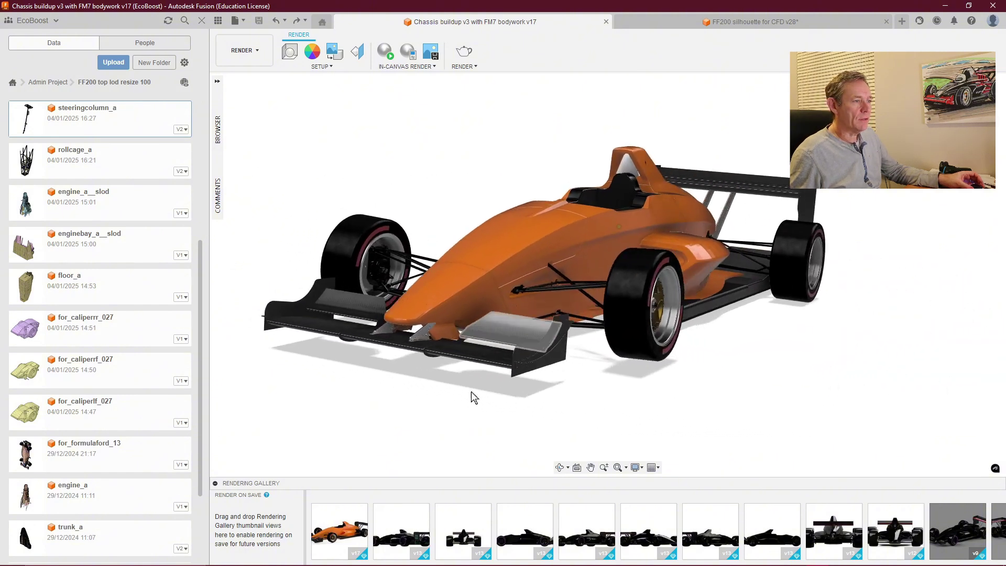
{"action": "double_click", "coordinate": [340, 530]}
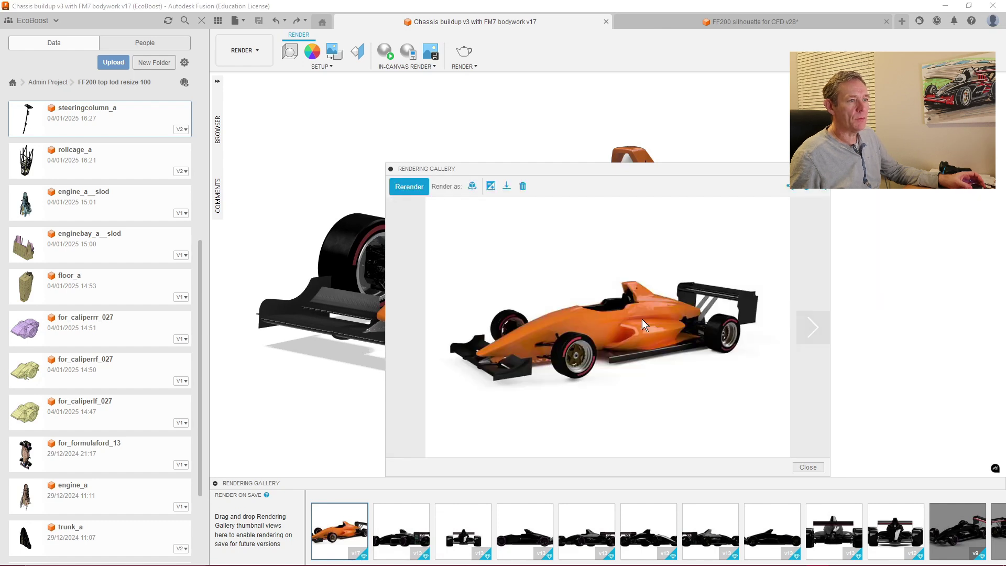
{"action": "left_click", "coordinate": [808, 467]}
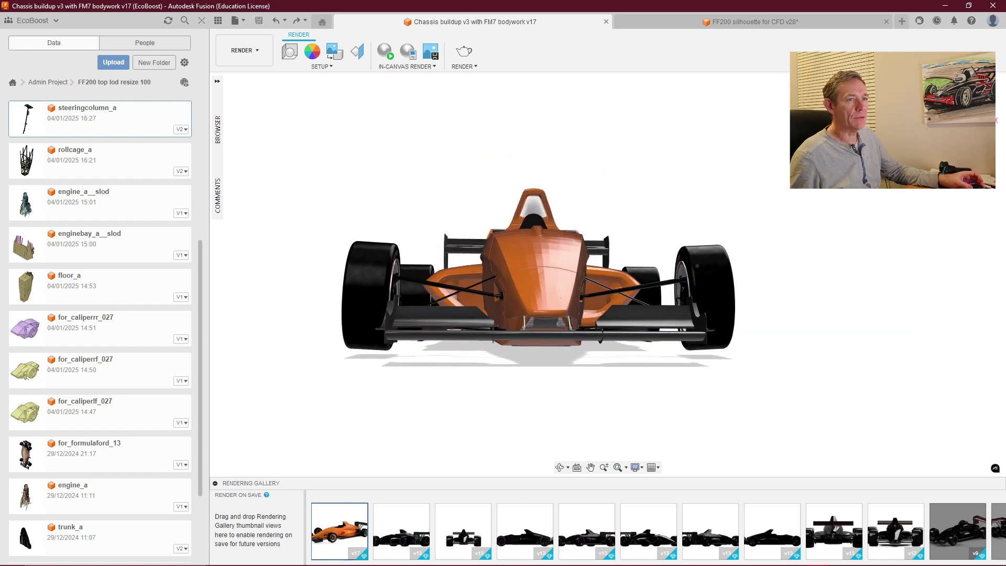
Inspect the render model's front wing, rear wing with diffuser, and sidepod from the front, rear and side
{"action": "scroll", "coordinate": [694, 368], "scroll_direction": "up", "scroll_amount": 2}
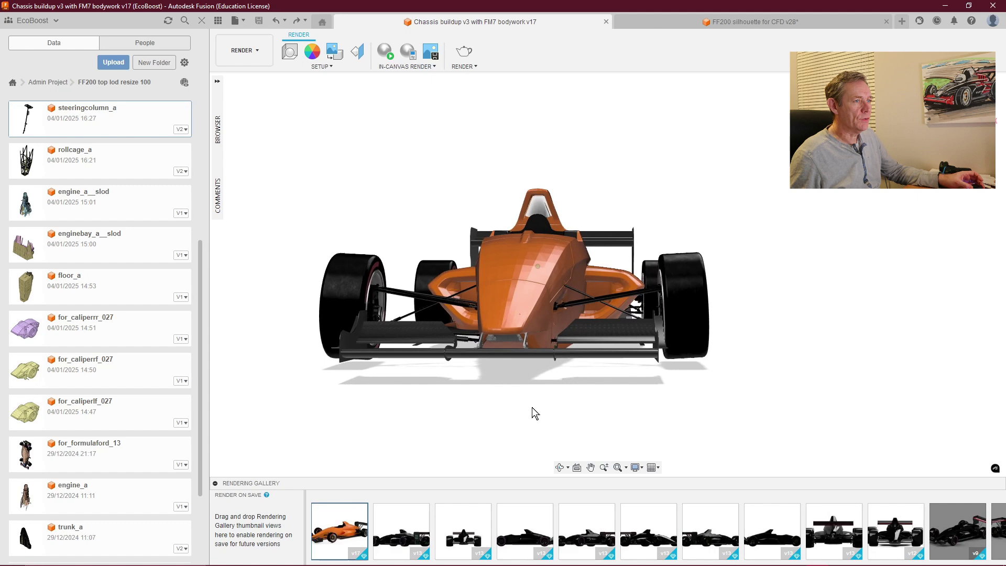
{"action": "scroll", "coordinate": [532, 408], "scroll_direction": "up", "scroll_amount": 3}
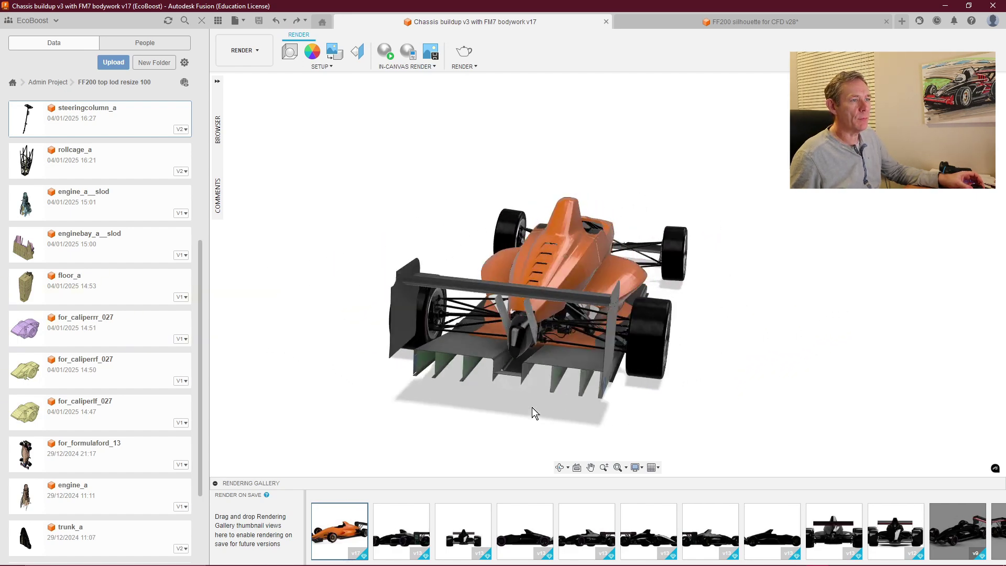
{"action": "scroll", "coordinate": [581, 306], "scroll_direction": "up", "scroll_amount": 3}
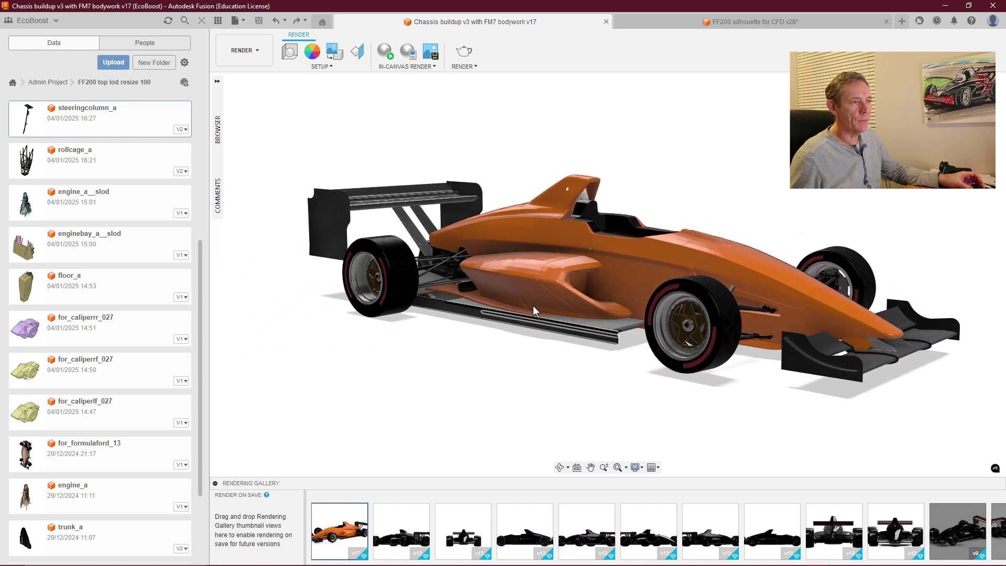